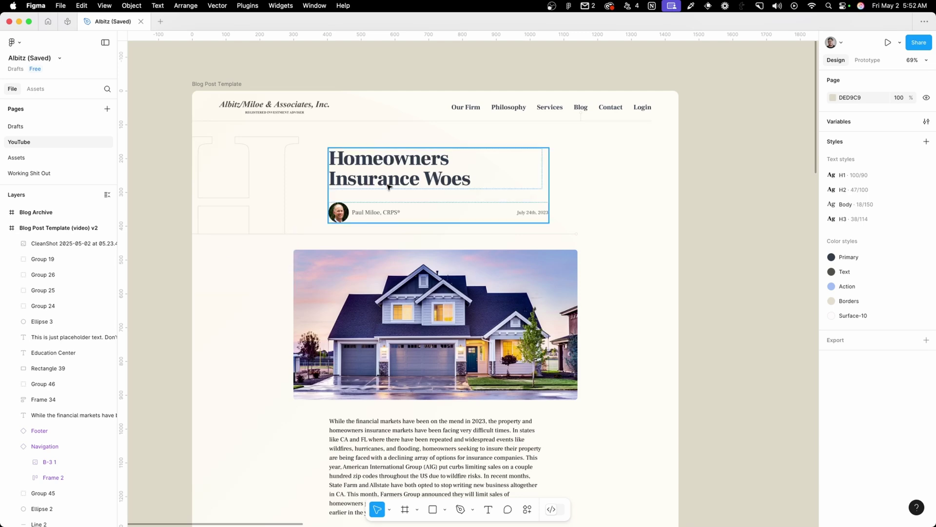
Scroll around the current admin page to look over its contents.
scroll(521, 234, down, 3)
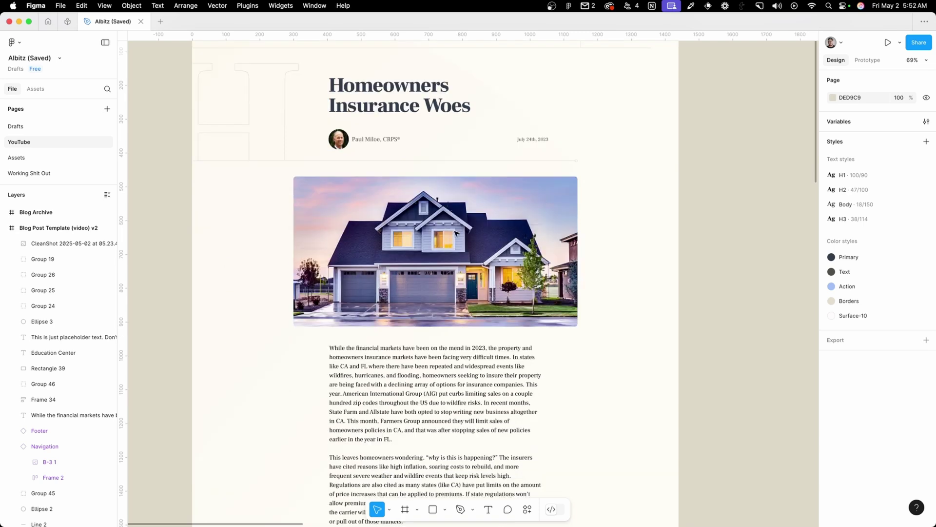
scroll(432, 228, down, 4)
scroll(428, 249, down, 5)
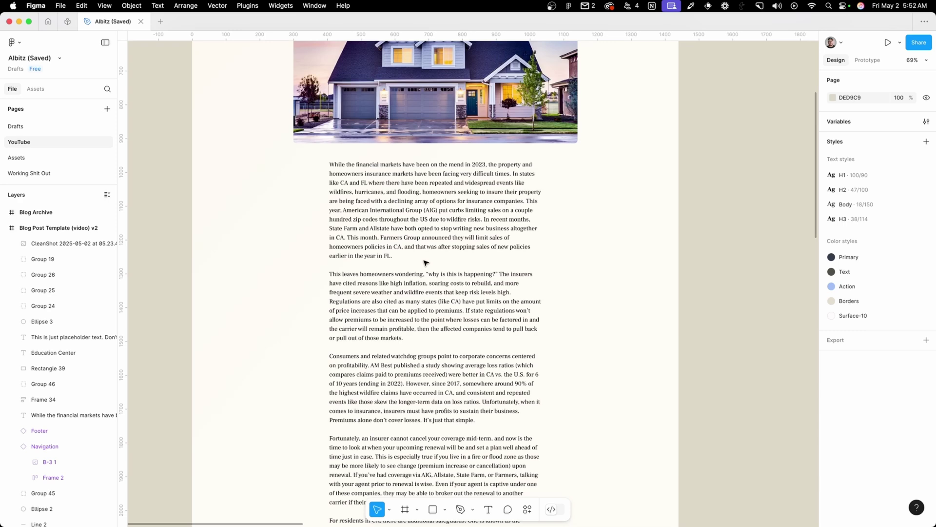
scroll(426, 262, up, 5)
scroll(426, 262, up, 6)
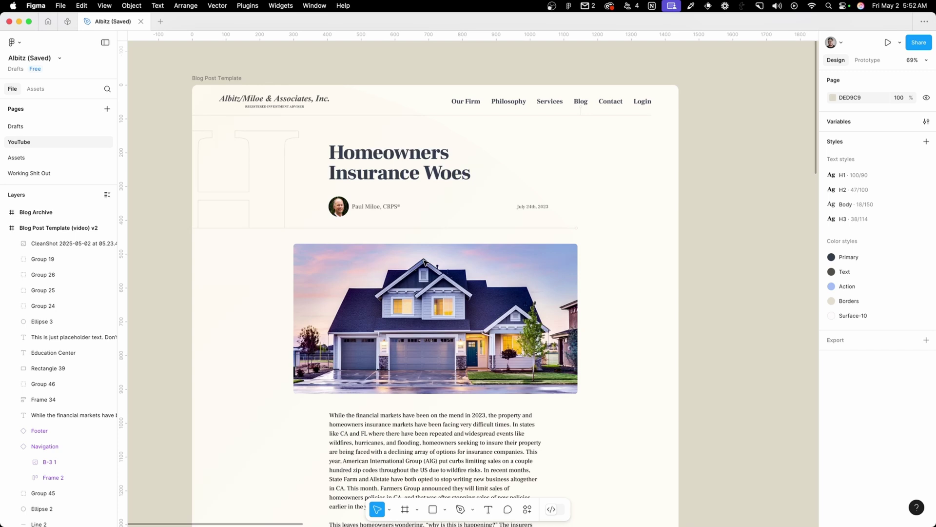
scroll(423, 263, right, 10)
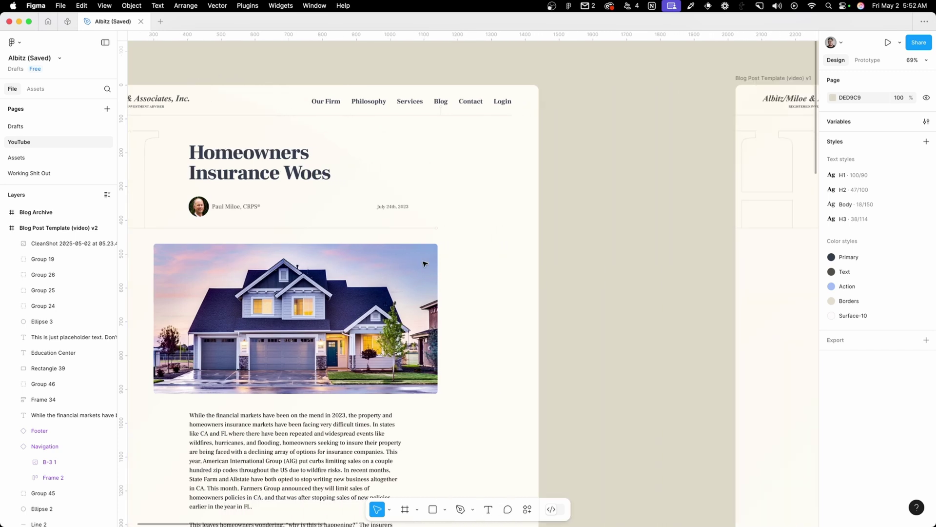
scroll(423, 266, right, 8)
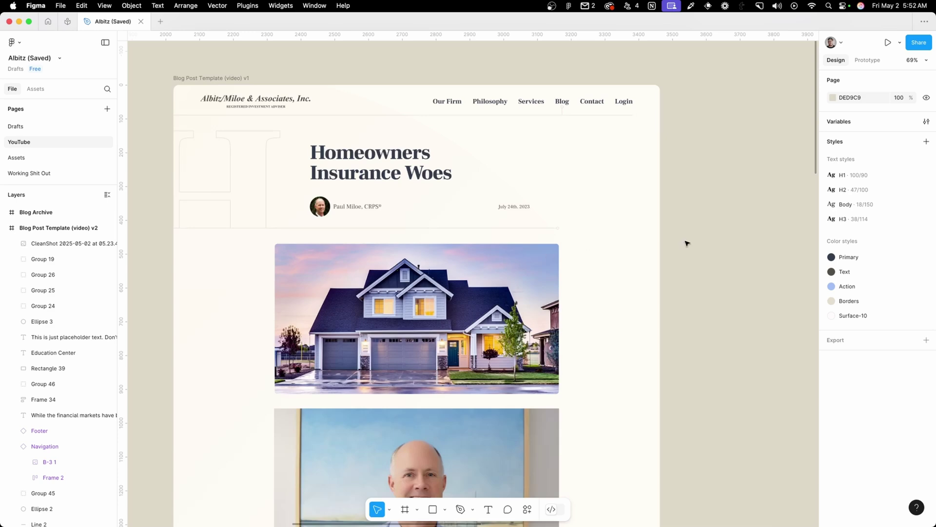
scroll(687, 244, down, 5)
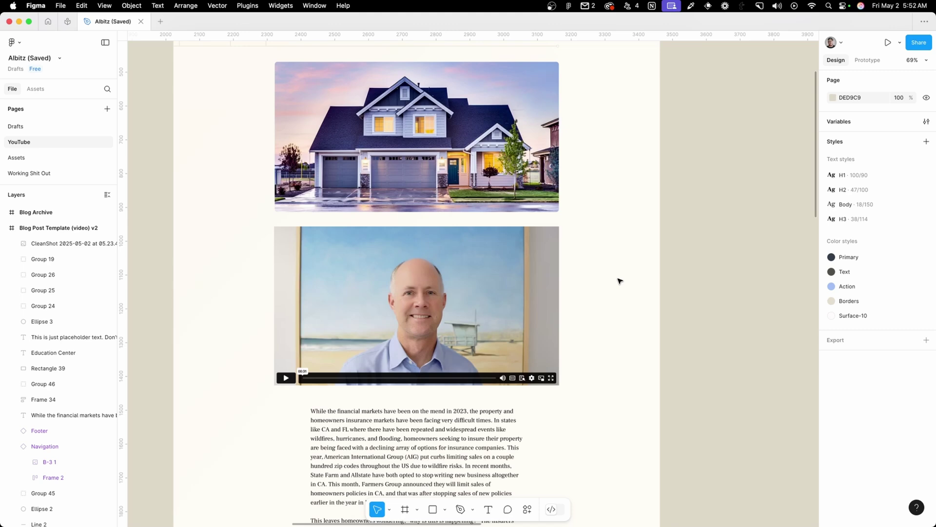
scroll(620, 281, up, 2)
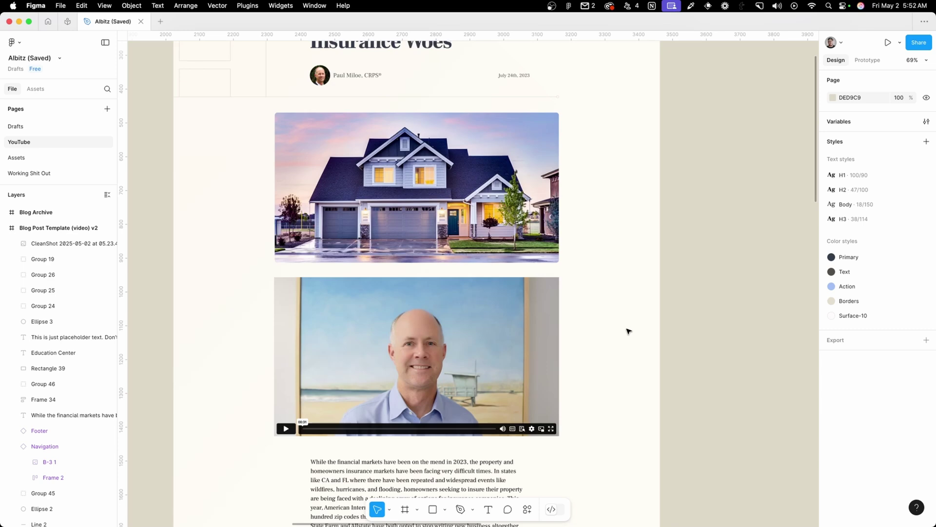
scroll(628, 331, down, 4)
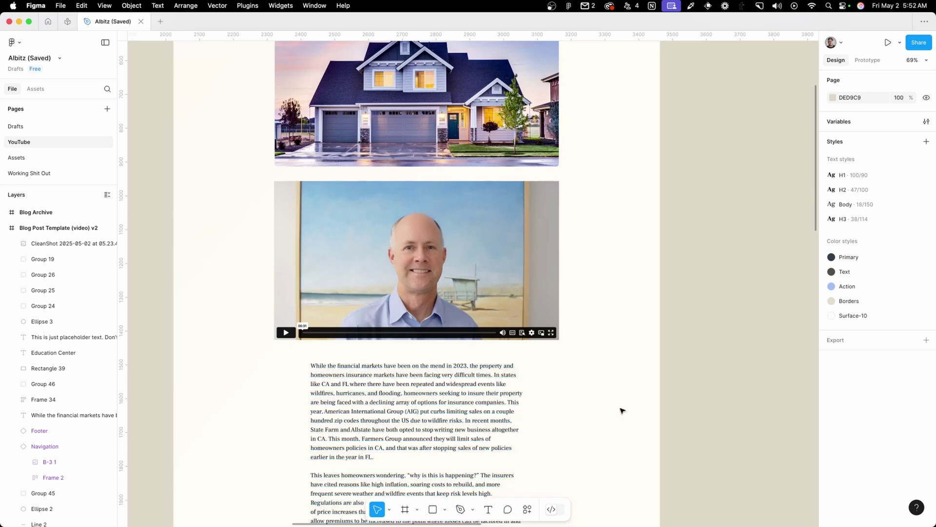
scroll(614, 410, up, 3)
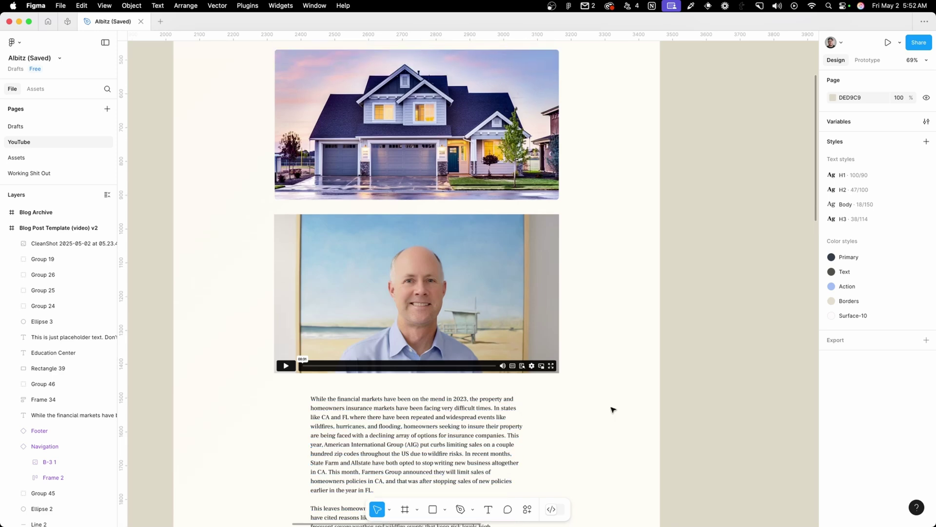
scroll(613, 410, up, 10)
scroll(614, 410, up, 2)
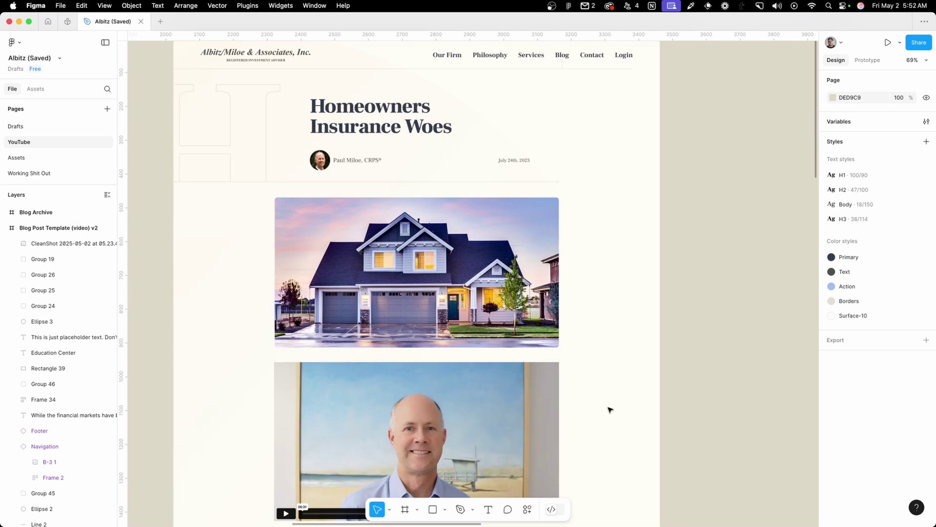
scroll(614, 409, up, 3)
scroll(610, 409, right, 2)
scroll(609, 407, right, 20)
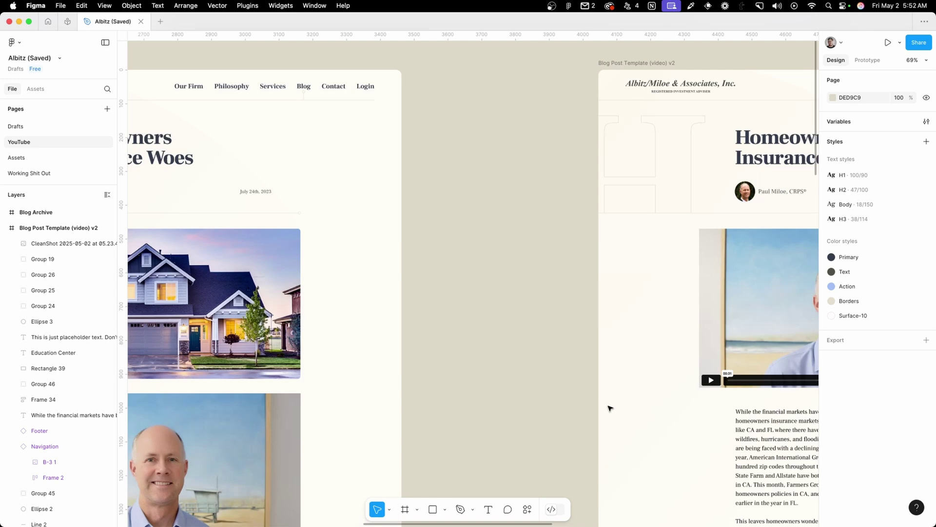
scroll(609, 408, right, 5)
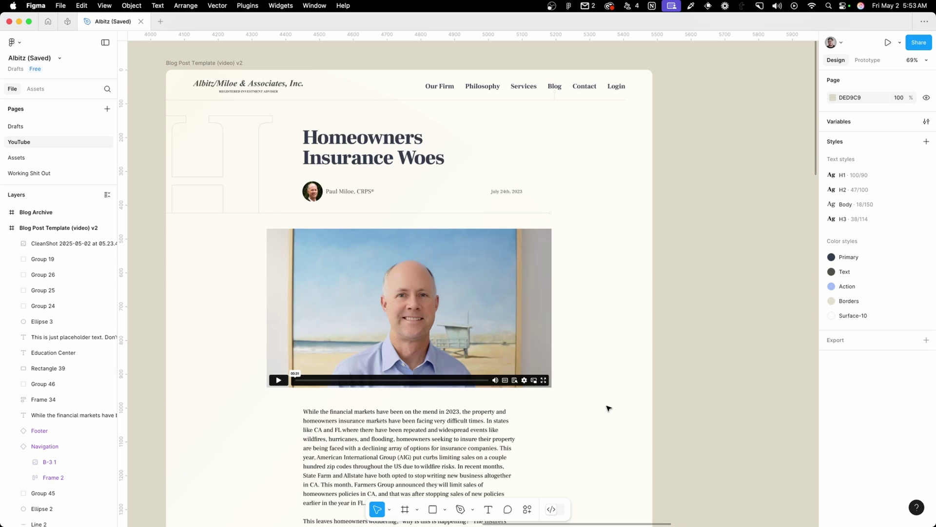
scroll(607, 408, right, 15)
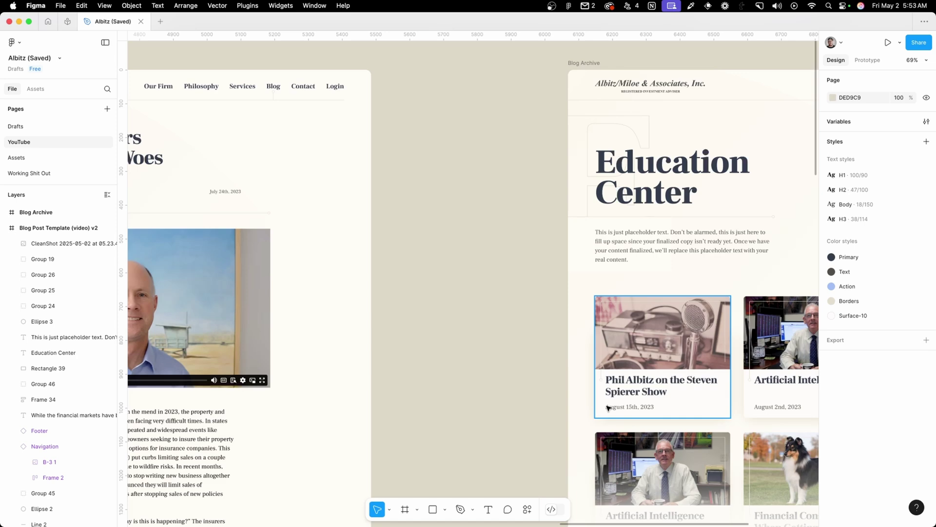
scroll(609, 408, right, 2)
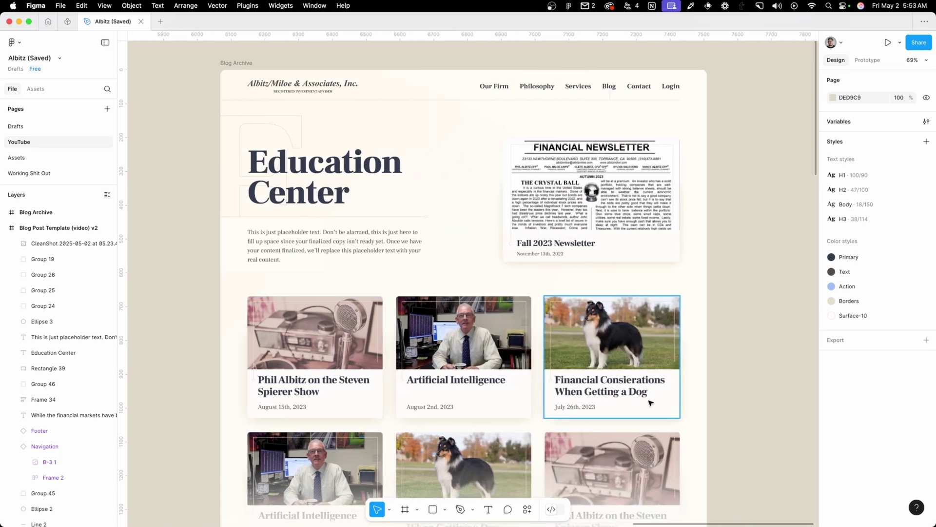
scroll(683, 390, down, 5)
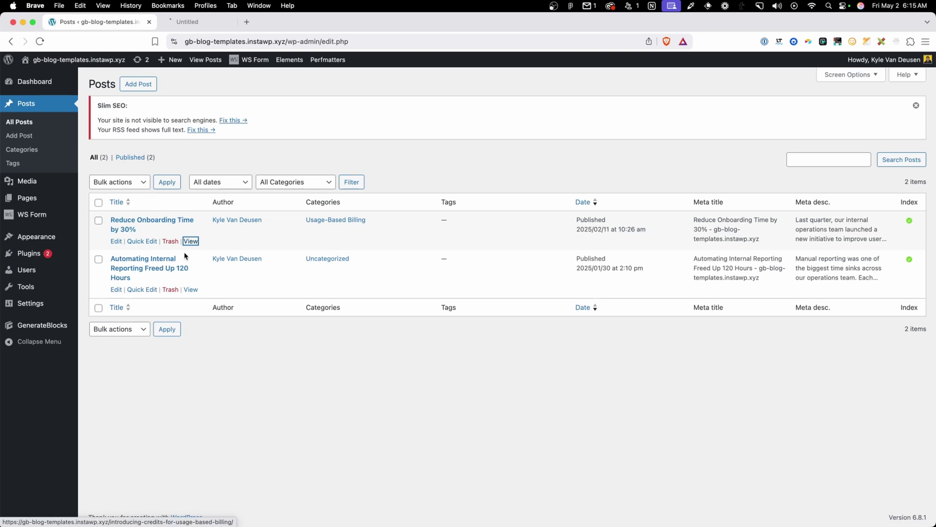
Open and review 'Reduce Onboarding Time by 30%' and 'Automating Internal Reporting' in tabs, then close them.
super+click(191, 289)
click(229, 22)
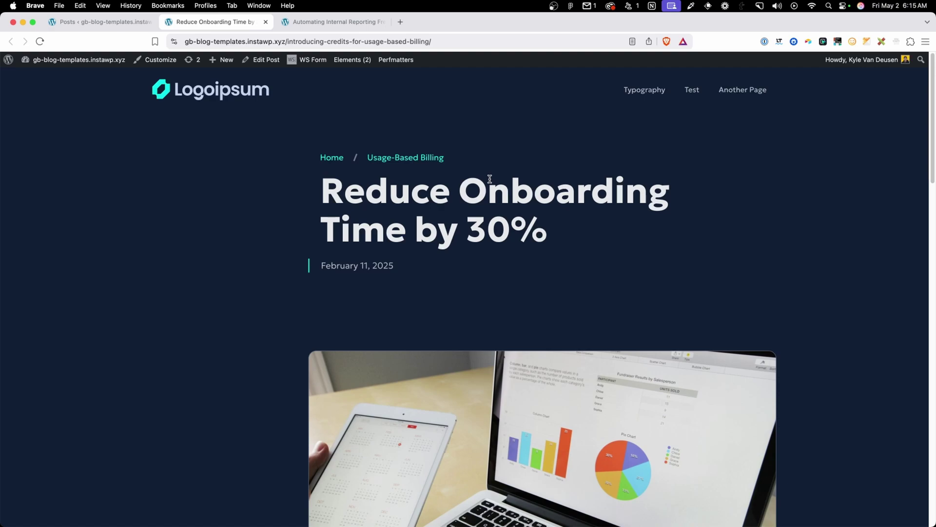
scroll(434, 277, down, 2)
scroll(434, 277, down, 15)
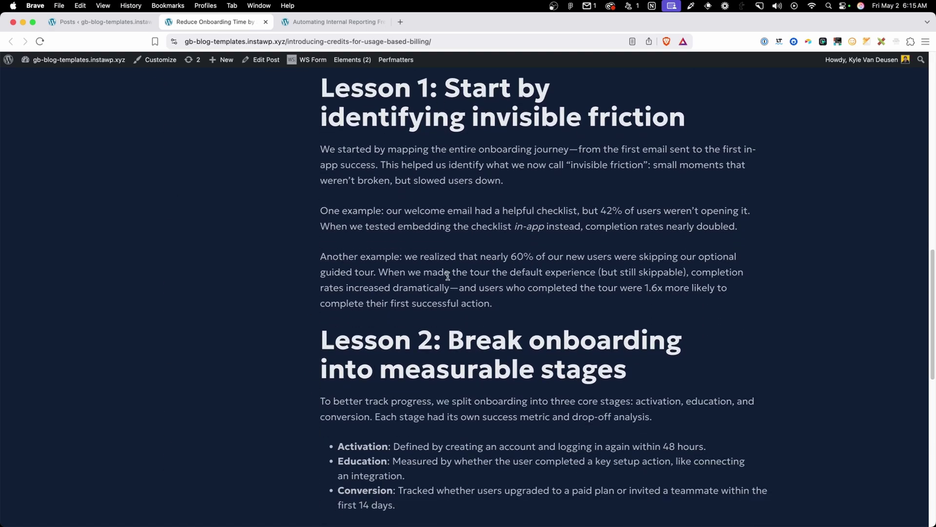
scroll(443, 278, up, 20)
click(338, 22)
scroll(370, 166, down, 17)
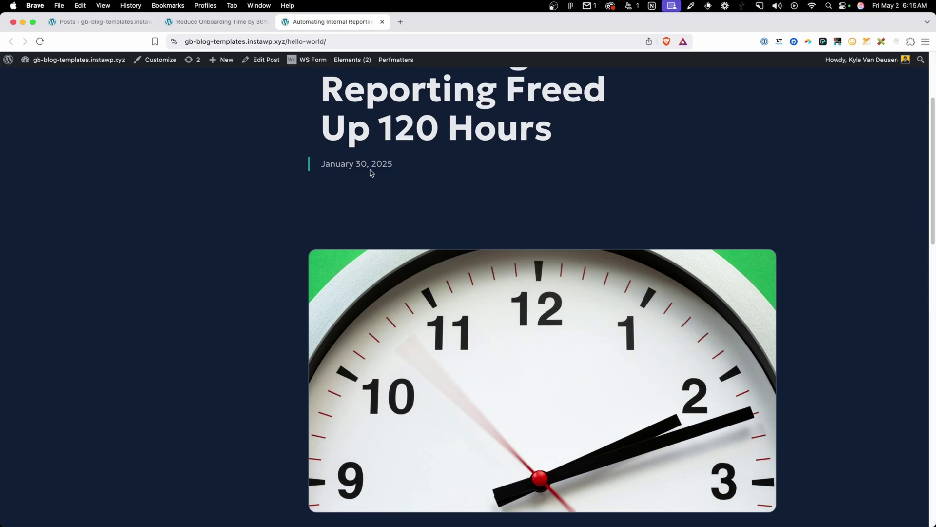
scroll(482, 202, up, 17)
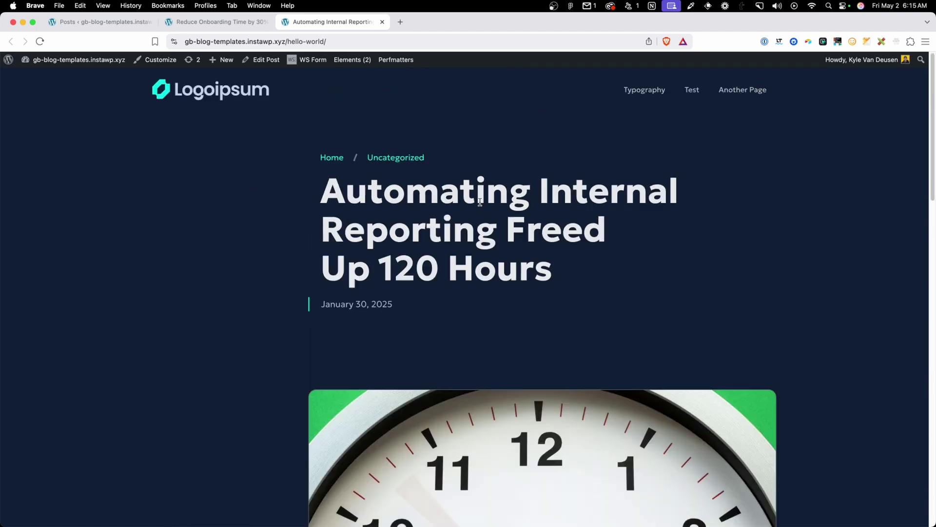
click(266, 22)
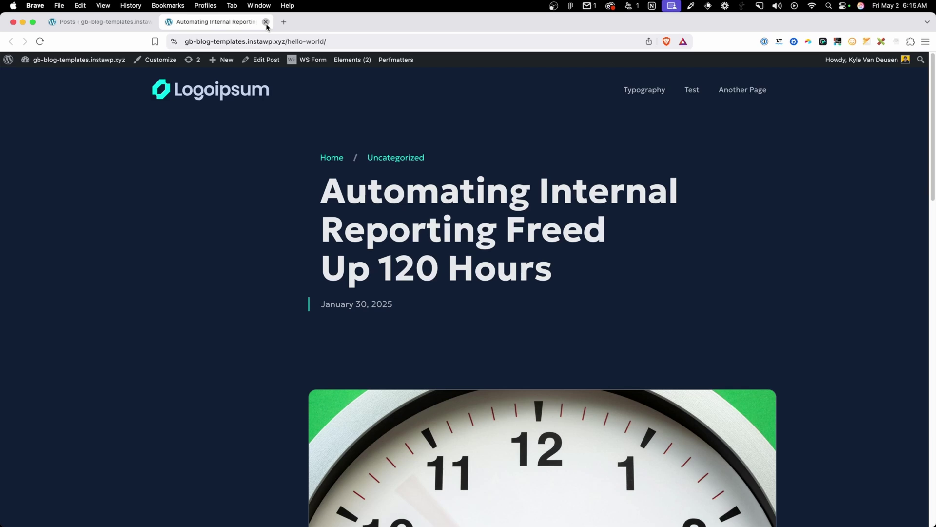
click(265, 22)
Search the plugin directory for 'acf', then install and activate Advanced Custom Fields.
mouse_move(58, 252)
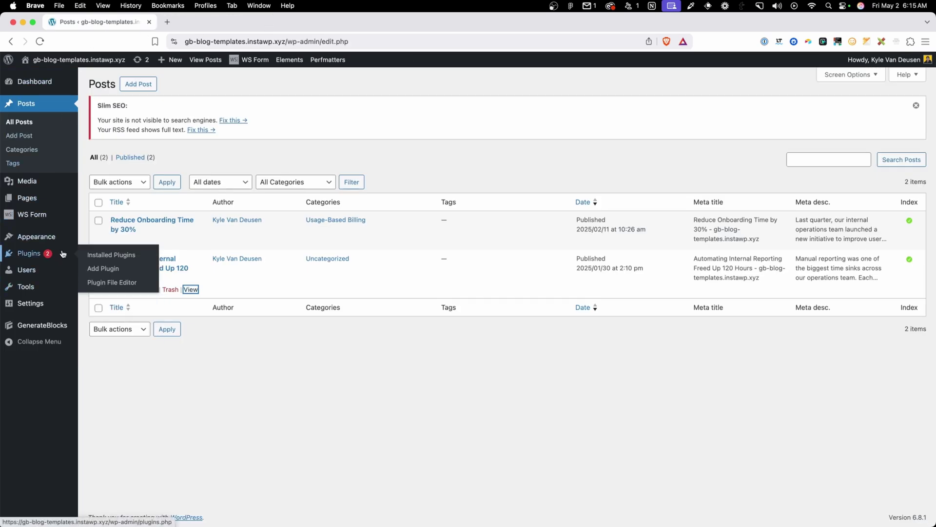
click(106, 269)
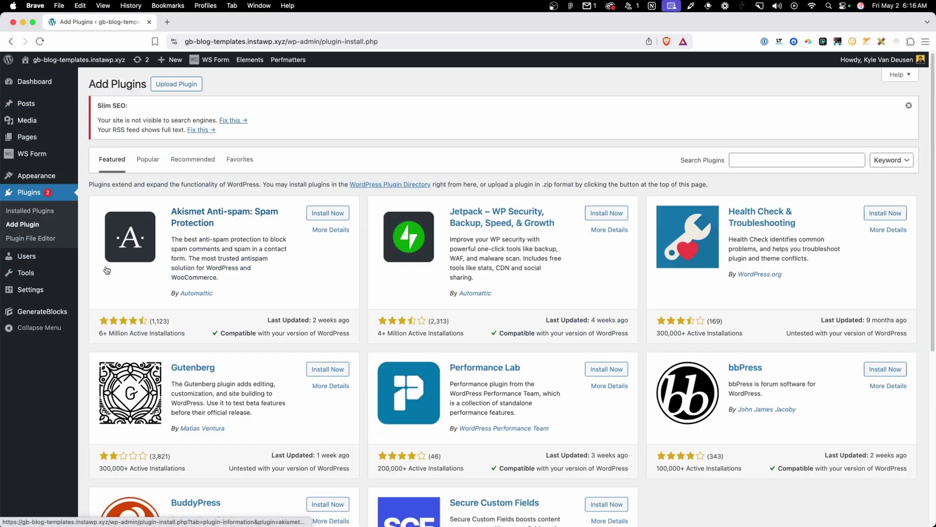
click(808, 159)
text(acf)
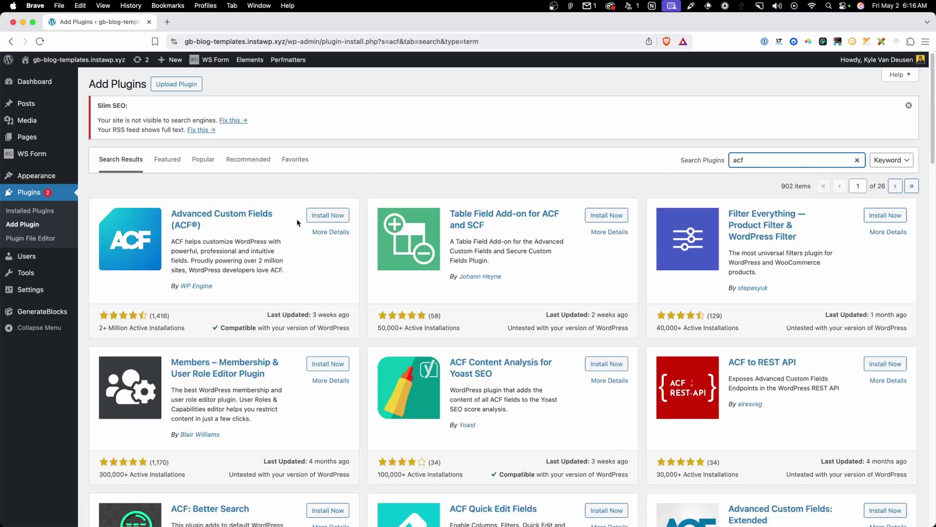
click(324, 216)
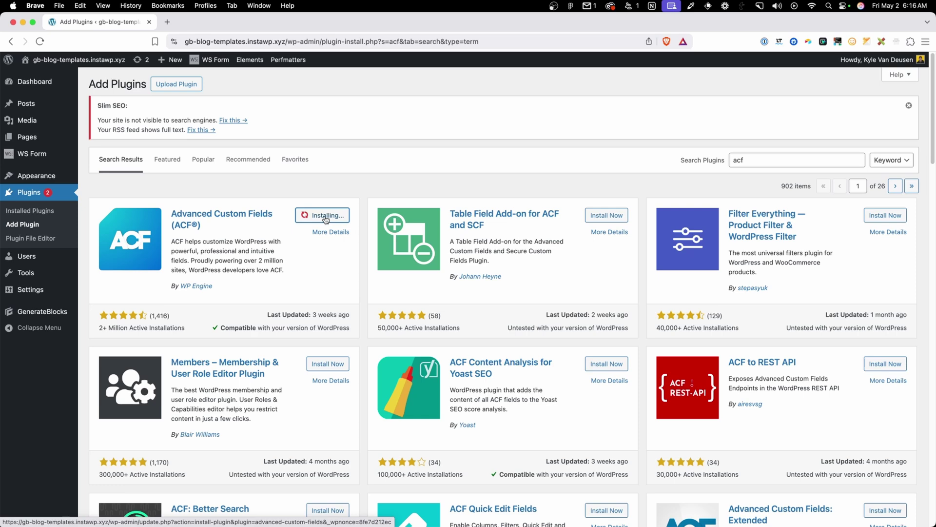
click(323, 215)
mouse_move(33, 312)
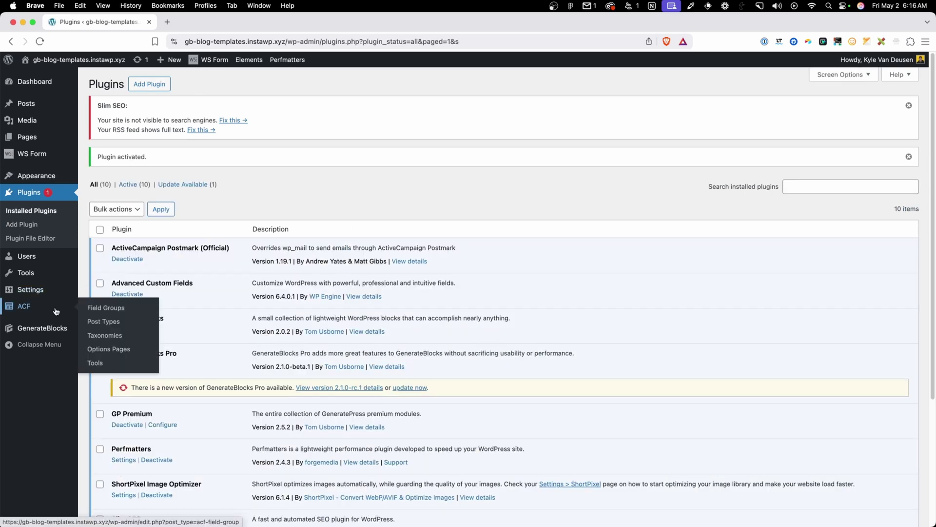
Create a new ACF field group named 'Posts' with an oEmbed field.
click(105, 309)
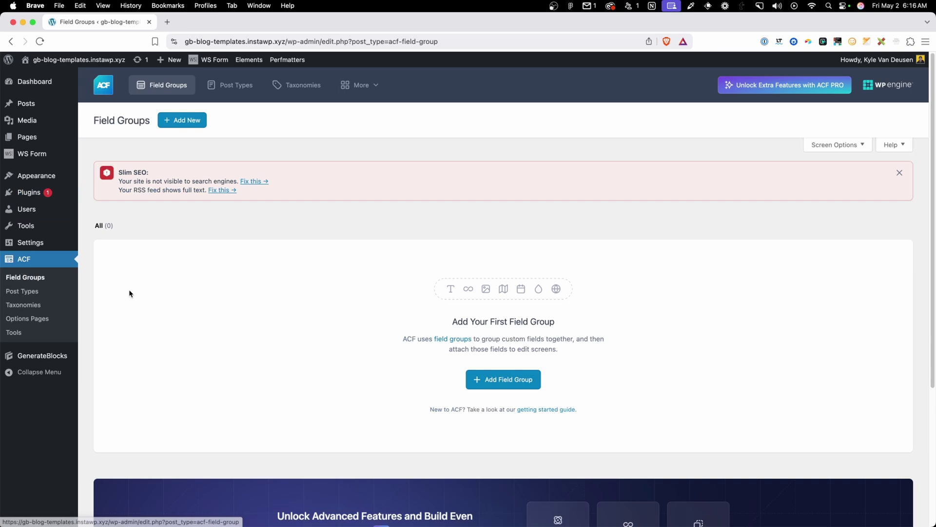
click(182, 120)
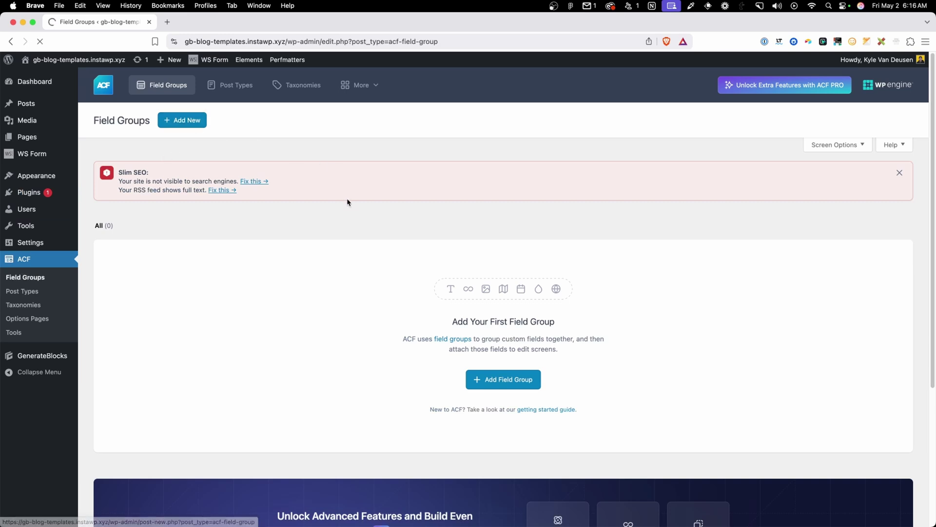
text(Posts)
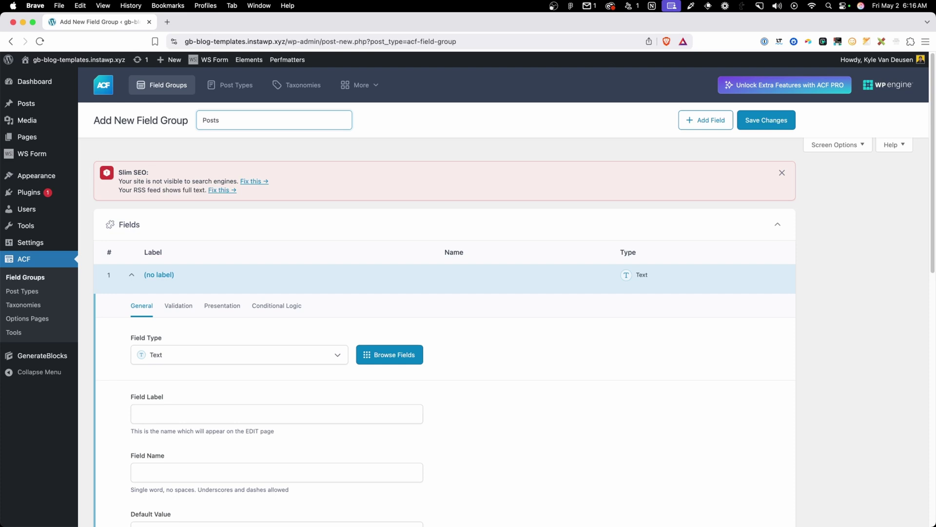
scroll(290, 224, down, 3)
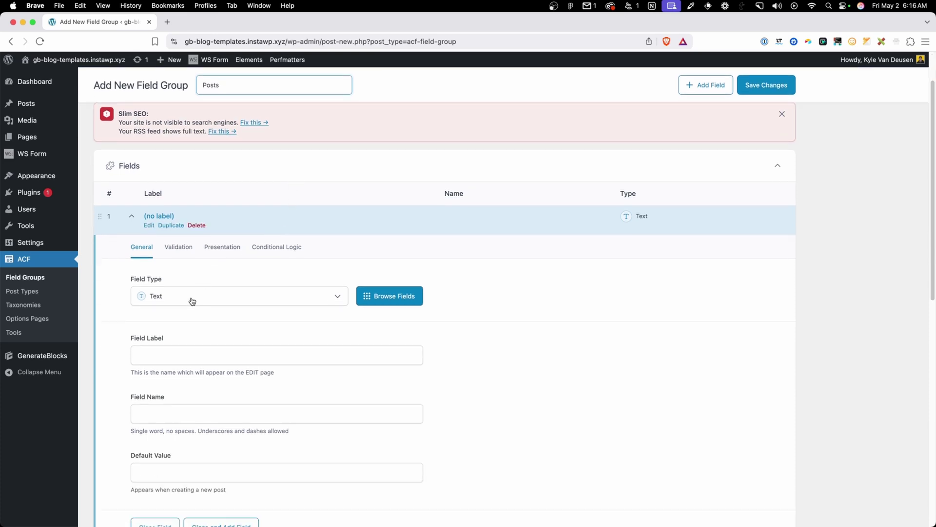
click(192, 300)
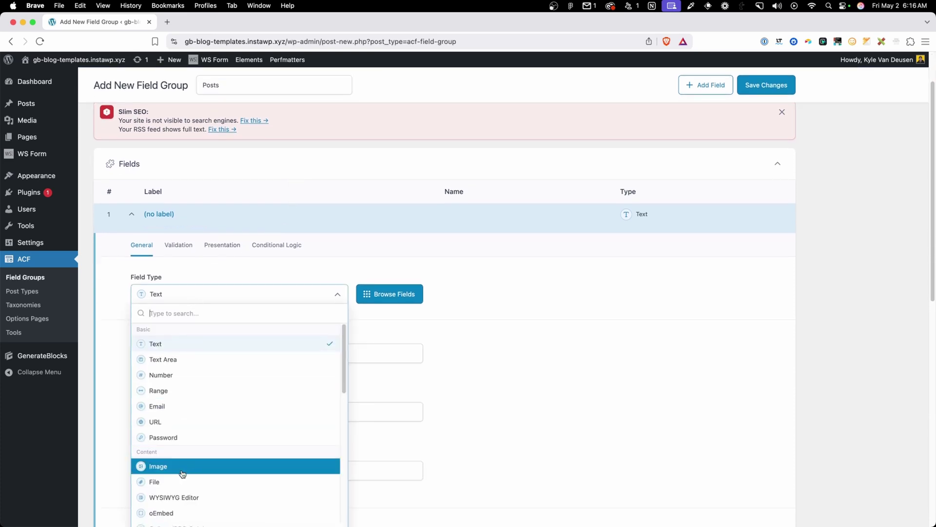
click(187, 513)
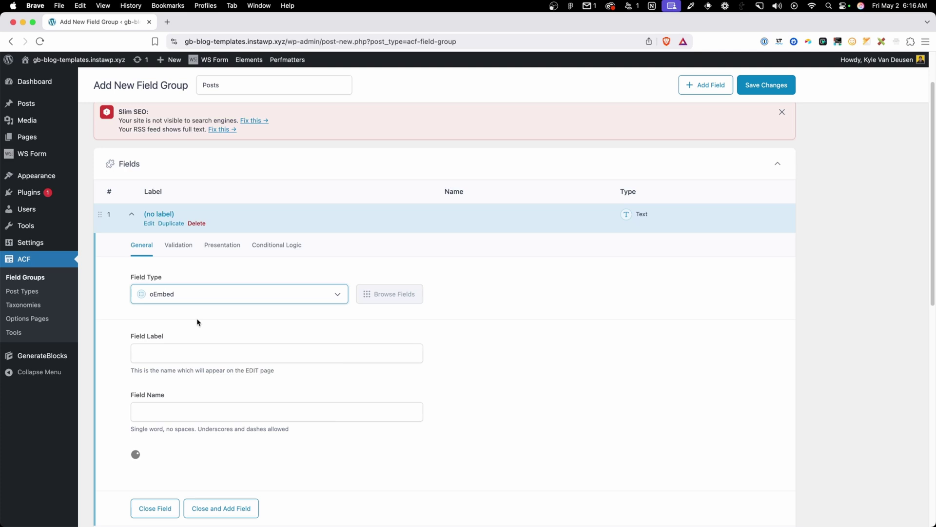
Label the field 'Video Embed', keep the name video_embed, and set width and height to 1000.
scroll(205, 312, down, 2)
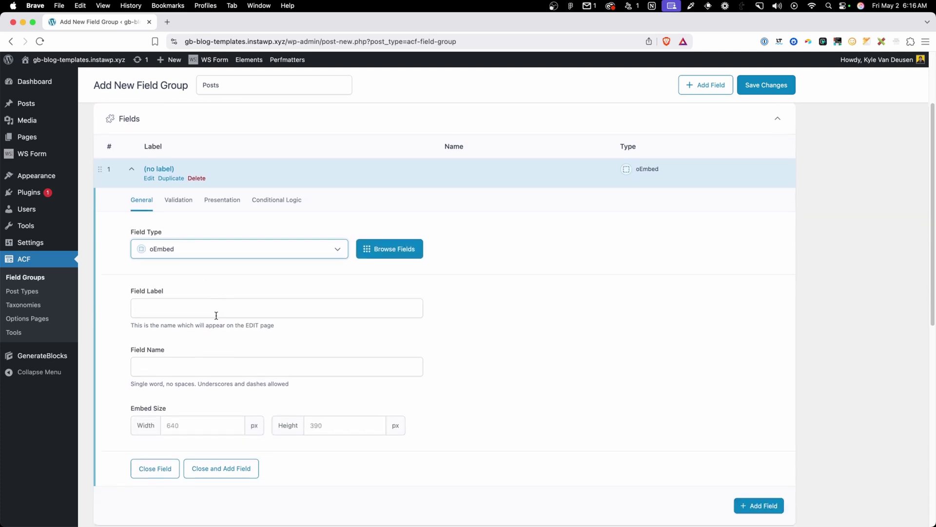
click(189, 308)
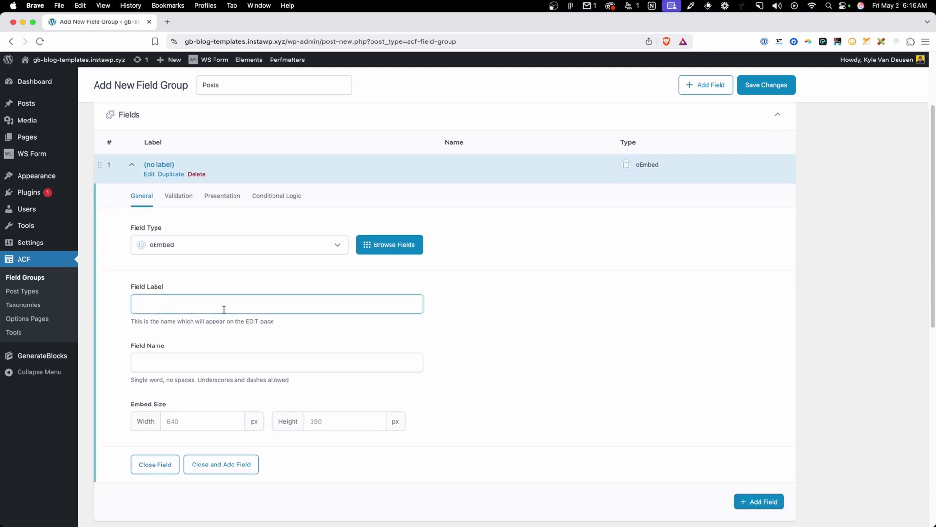
text(Video Embed)
key(Tab)
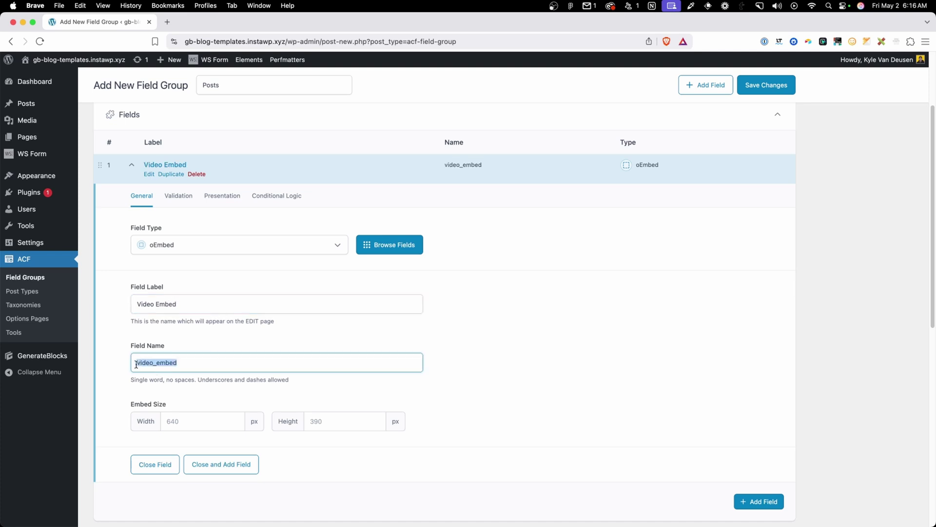
click(181, 363)
drag(137, 364, 154, 365)
click(208, 397)
click(205, 416)
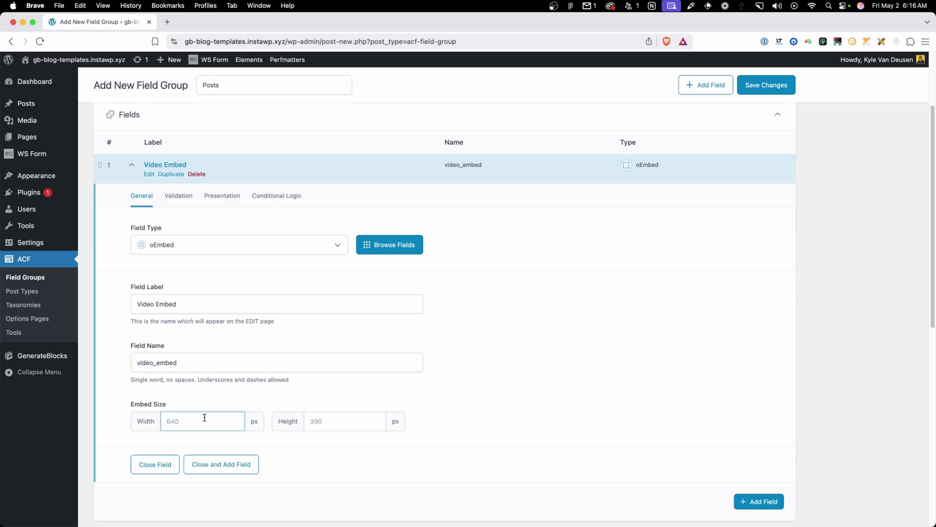
text(1000)
key(Tab)
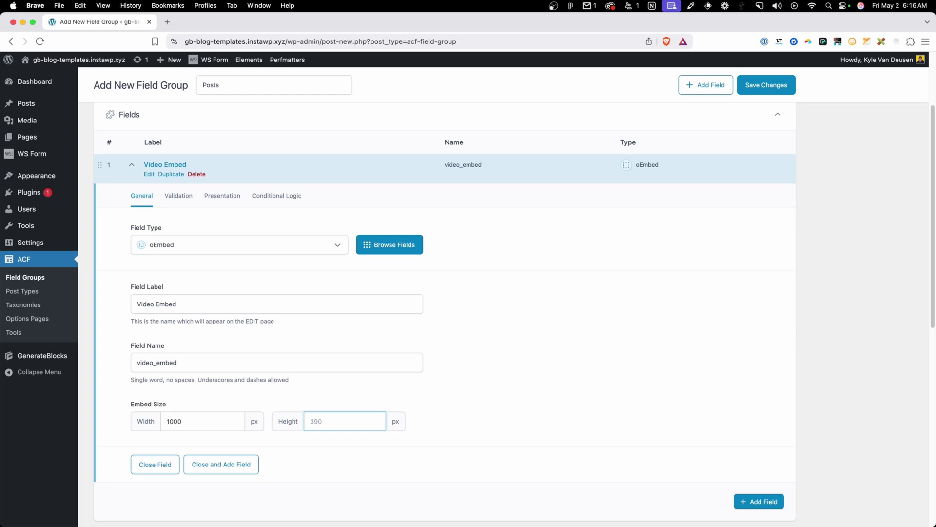
text(1000)
click(484, 365)
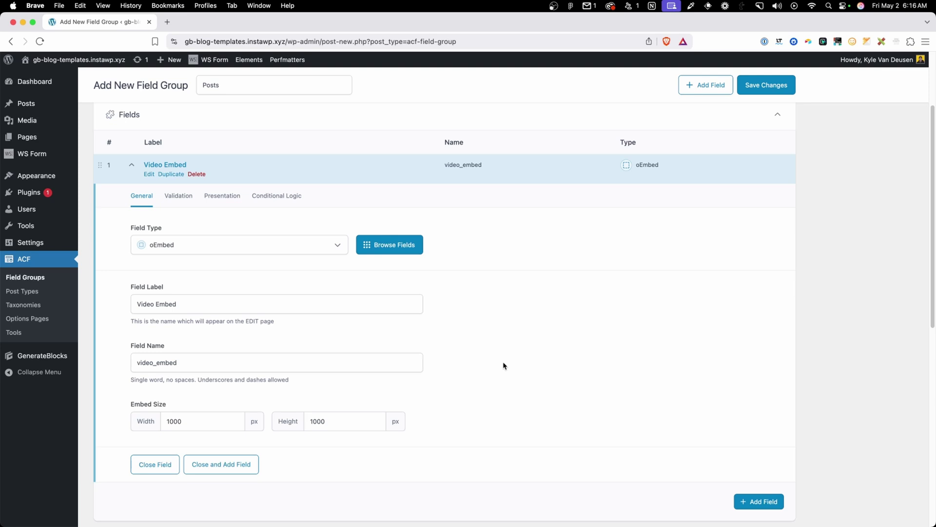
scroll(508, 356, down, 7)
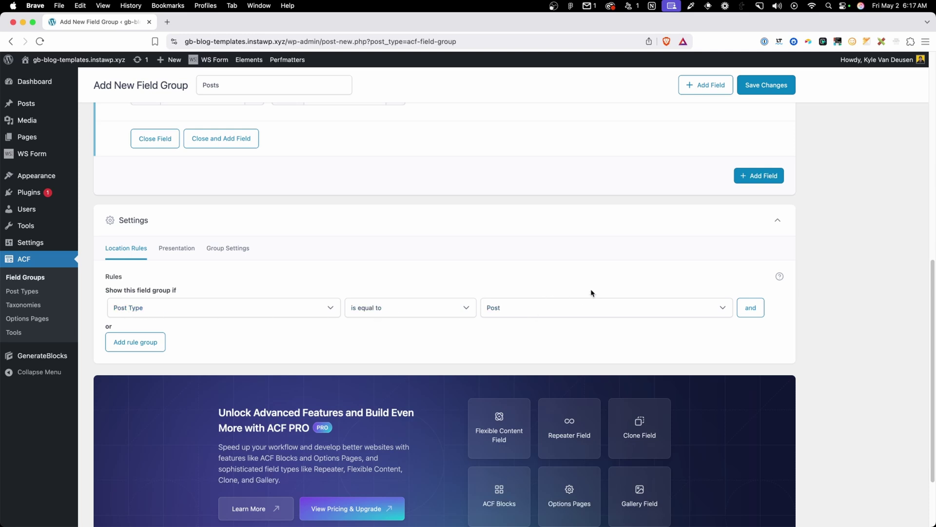
scroll(591, 292, up, 10)
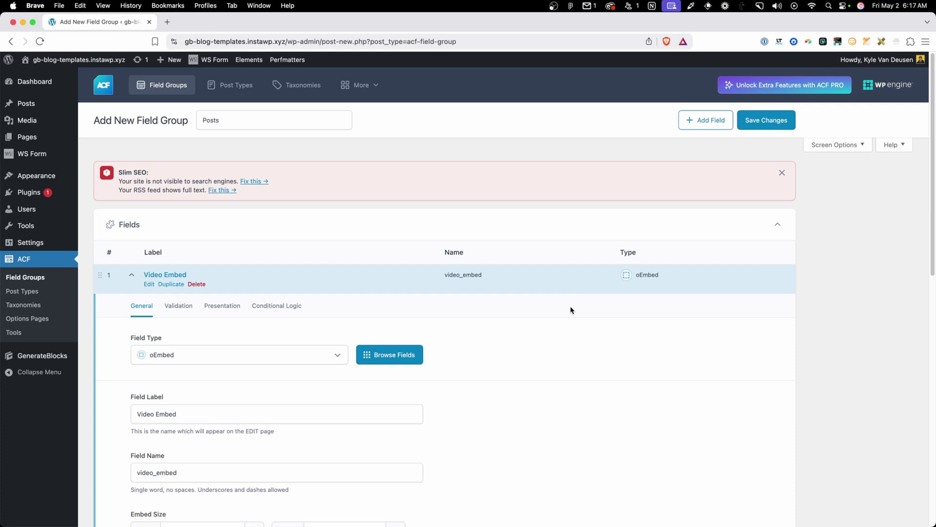
Save the Posts field group and open 'Reduce Onboarding Time by 30%' in the editor.
click(764, 120)
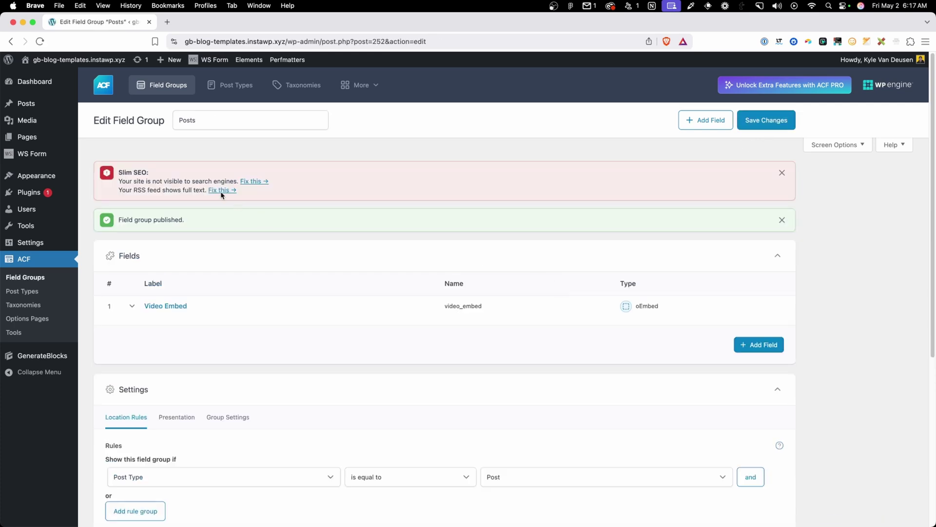
mouse_move(56, 109)
click(113, 108)
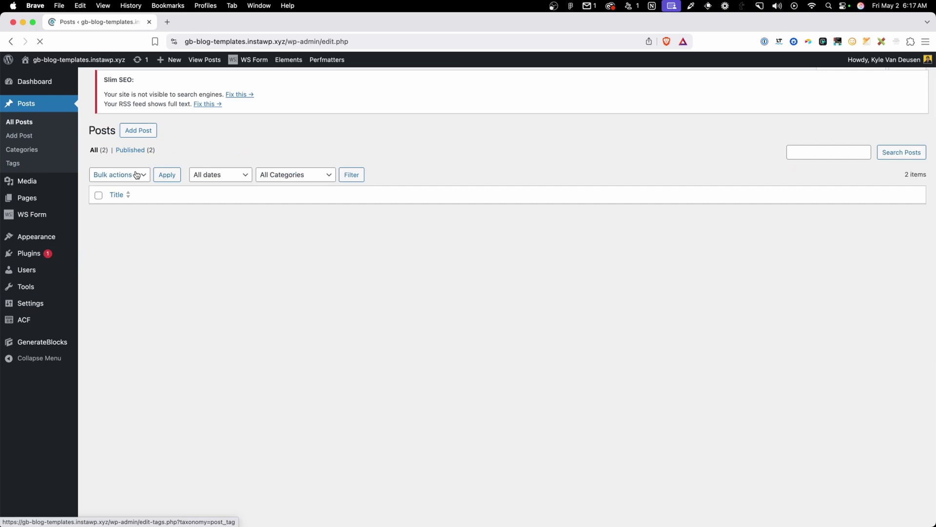
click(117, 241)
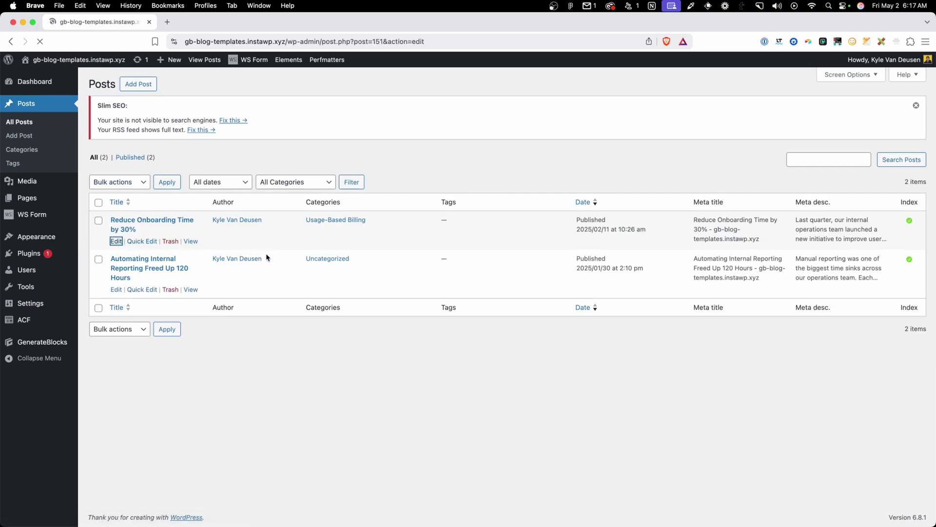
scroll(266, 257, down, 20)
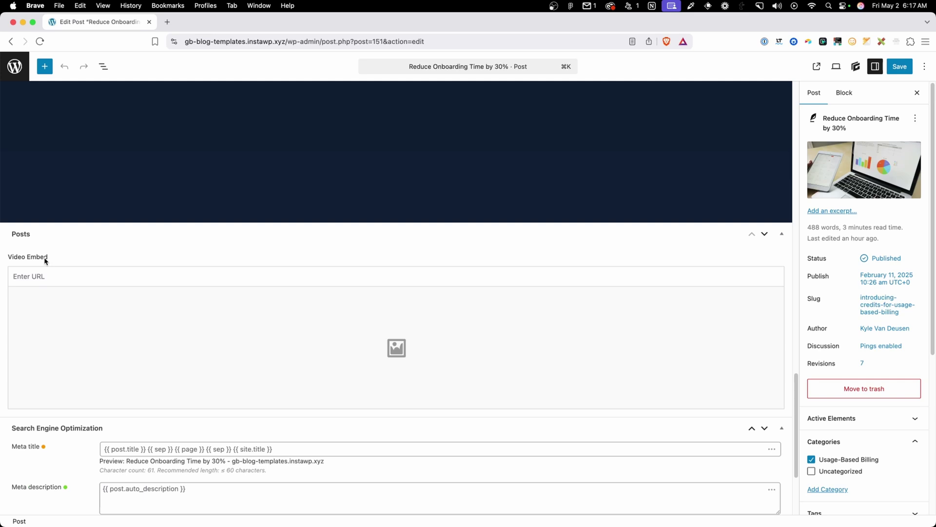
Paste the YouTube link into Video Embed, save the post, and view it in a new tab.
click(58, 272)
text(https://youtu.be/3rqnd9q7pCA?si=Co55vtL3gaeRZG8O)
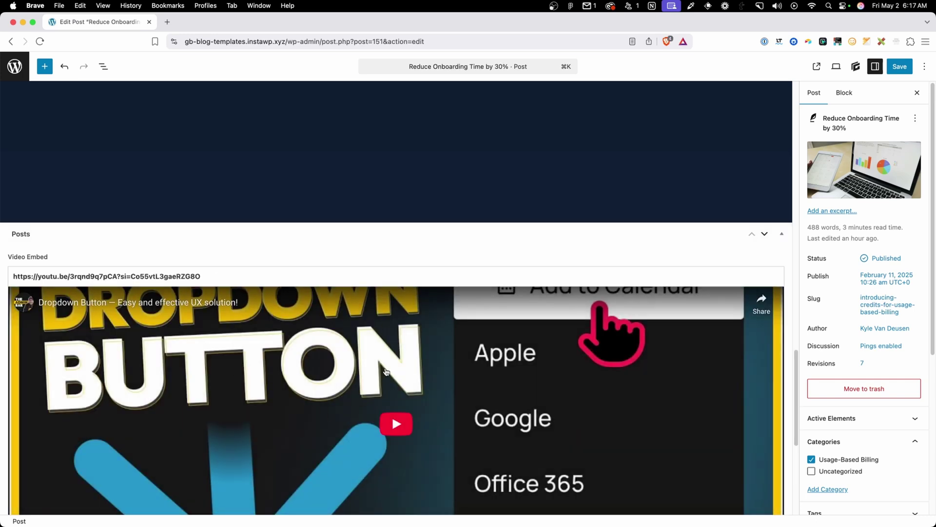
scroll(348, 298, down, 3)
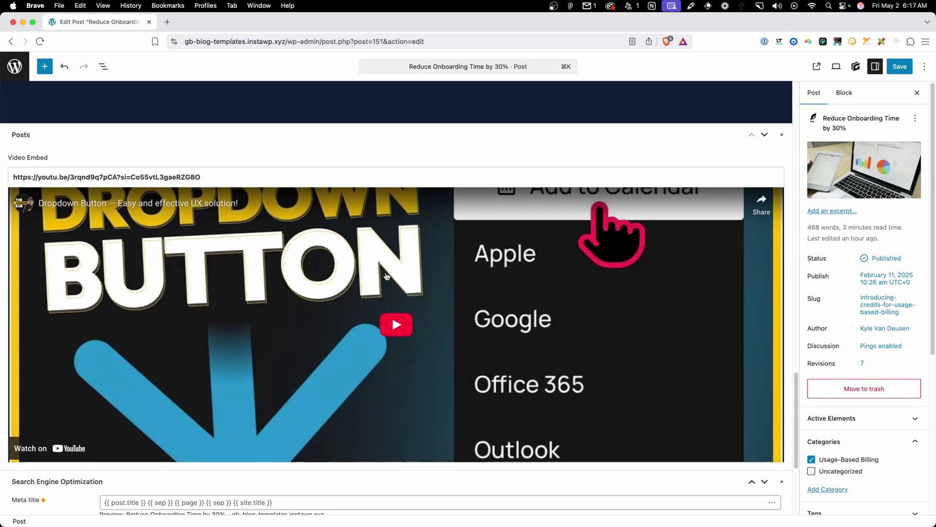
scroll(386, 273, up, 3)
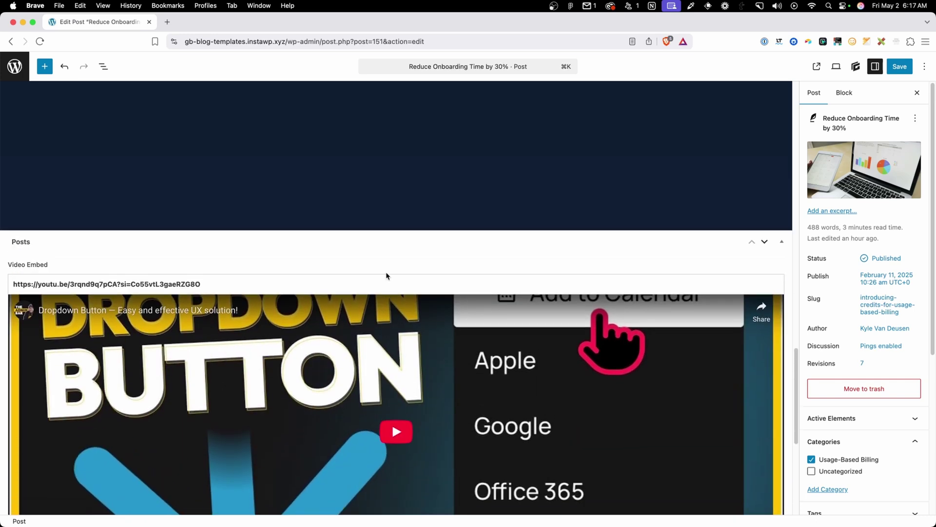
click(899, 68)
click(819, 67)
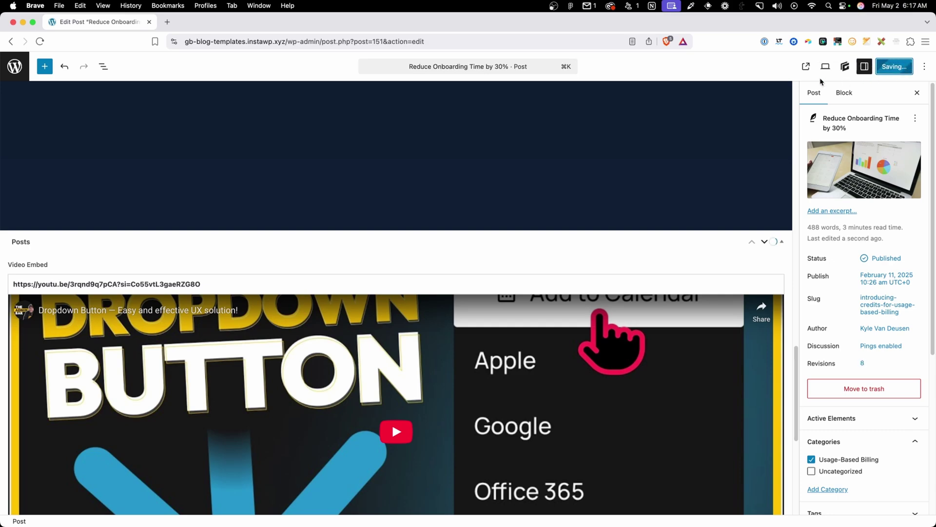
Scroll through the live post, still showing its featured image, and bring up Elements (2).
click(227, 22)
scroll(300, 183, down, 15)
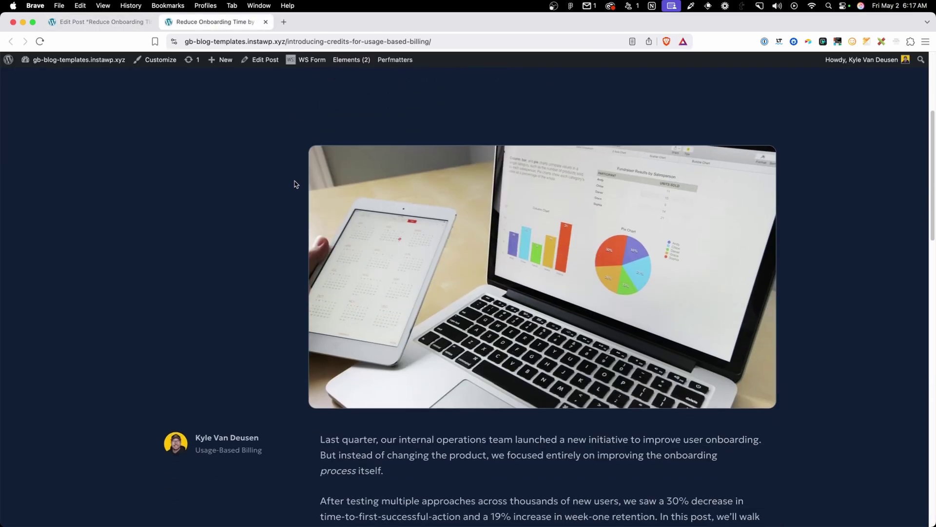
scroll(297, 187, down, 8)
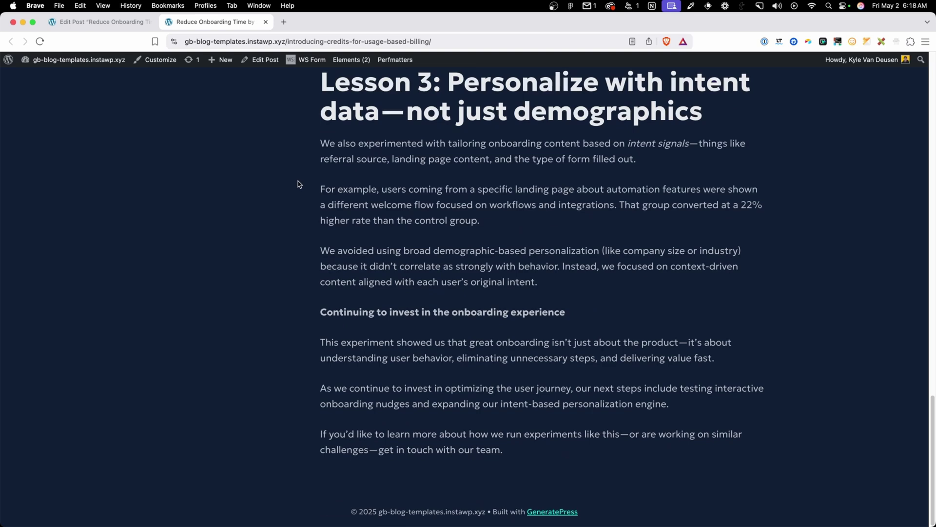
scroll(299, 183, up, 20)
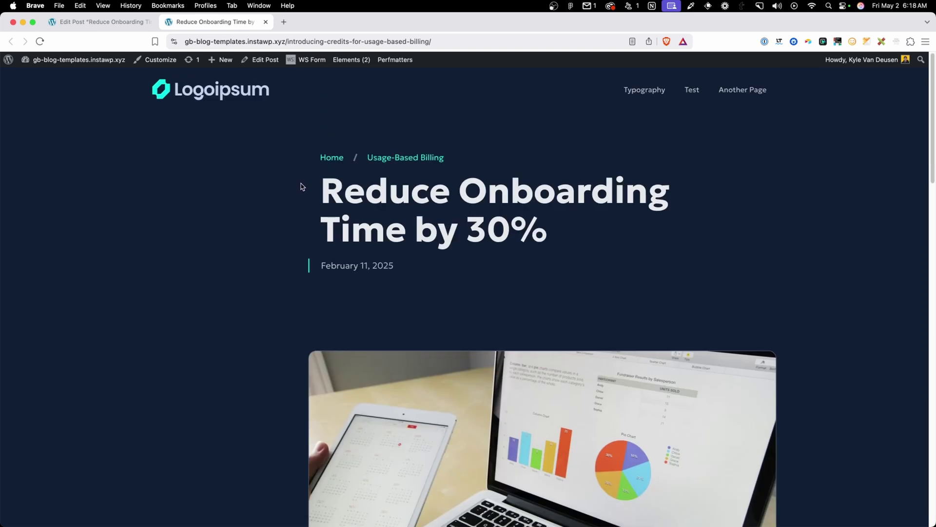
mouse_move(348, 61)
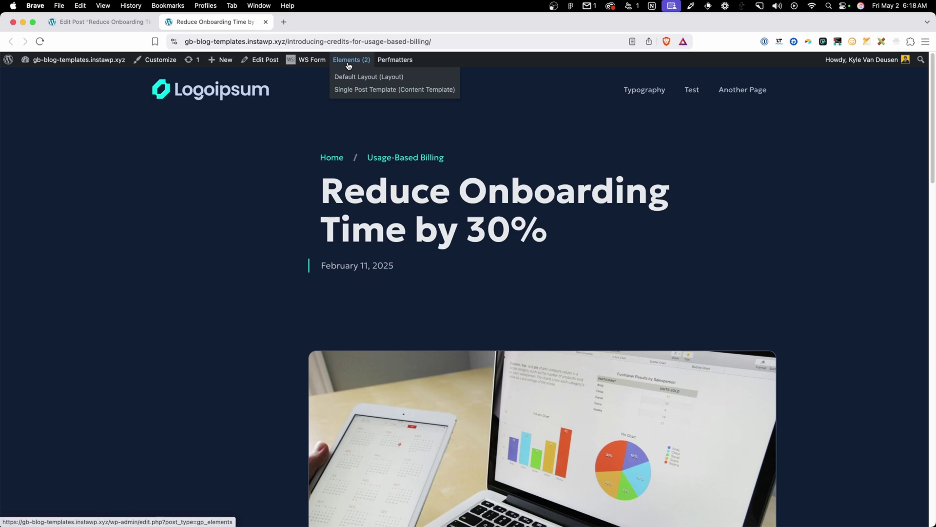
Open Single Post Template and insert a Text block right after the featured image via /text.
click(363, 93)
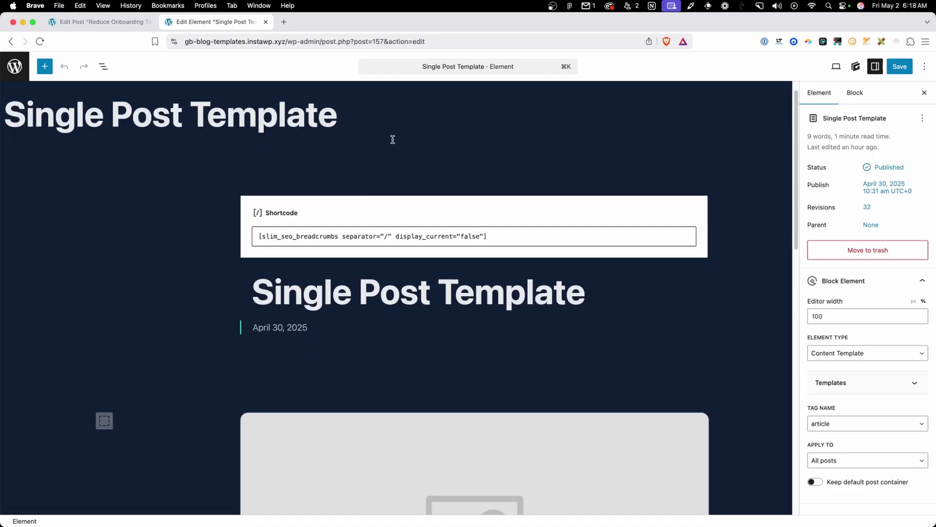
scroll(392, 140, down, 10)
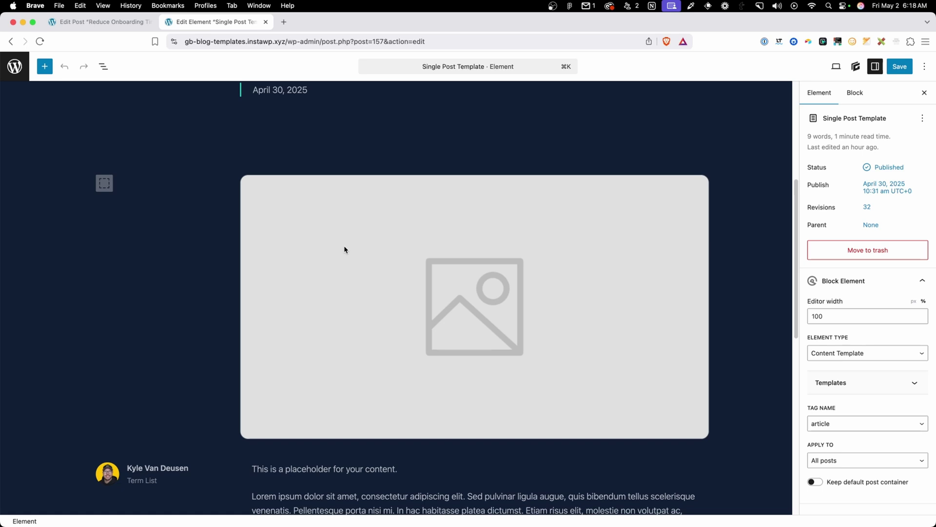
click(413, 248)
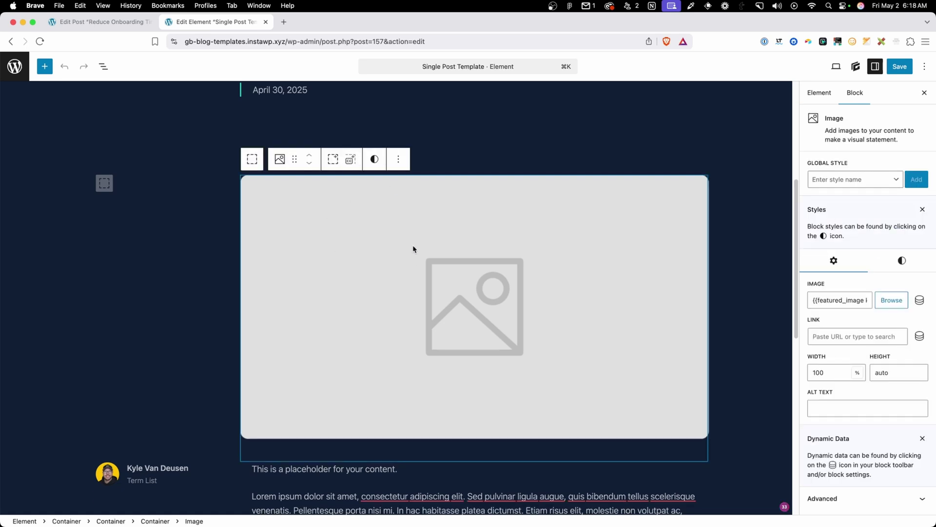
key(Return)
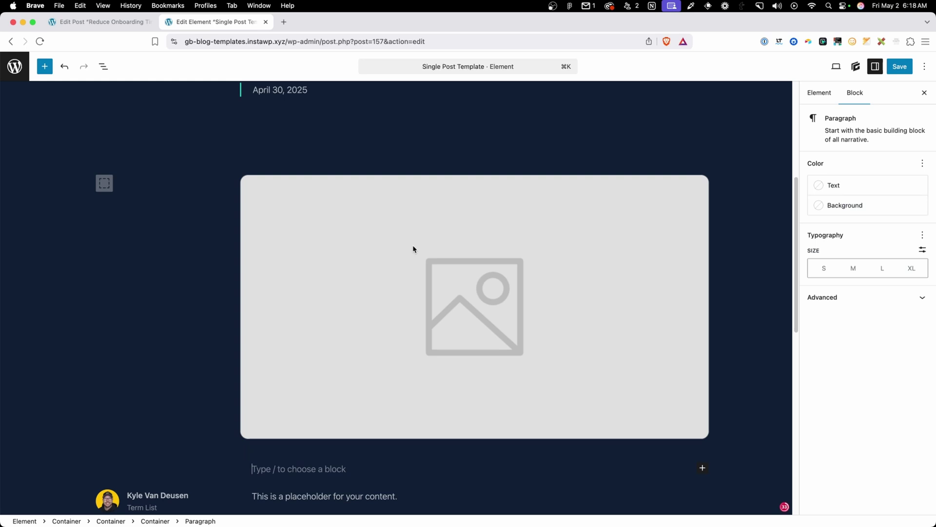
scroll(414, 266, down, 3)
text(/)
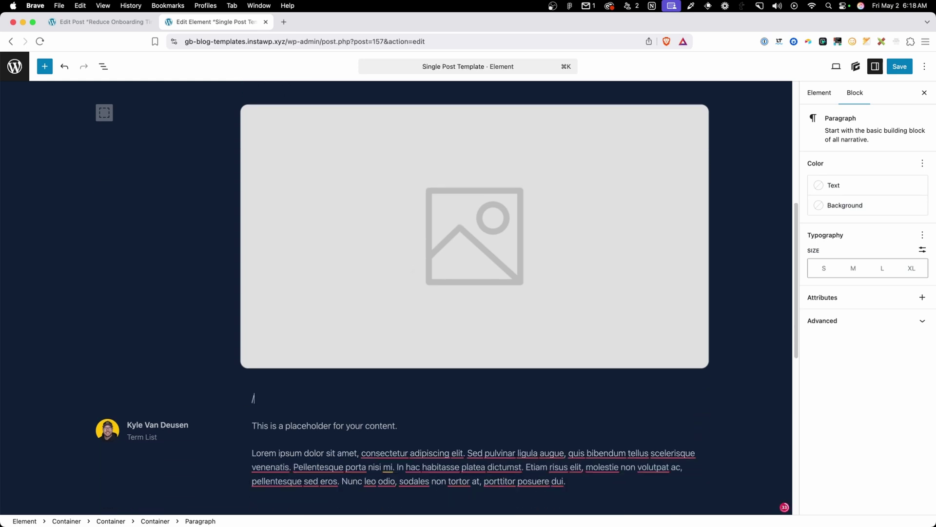
text(text)
click(320, 222)
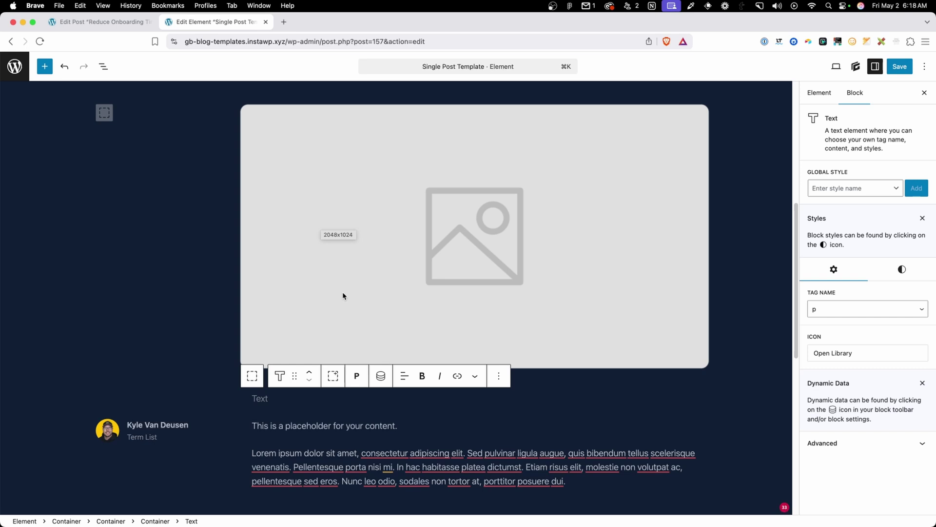
Insert a Post Meta dynamic tag with meta key video_embed into the Text block.
click(380, 380)
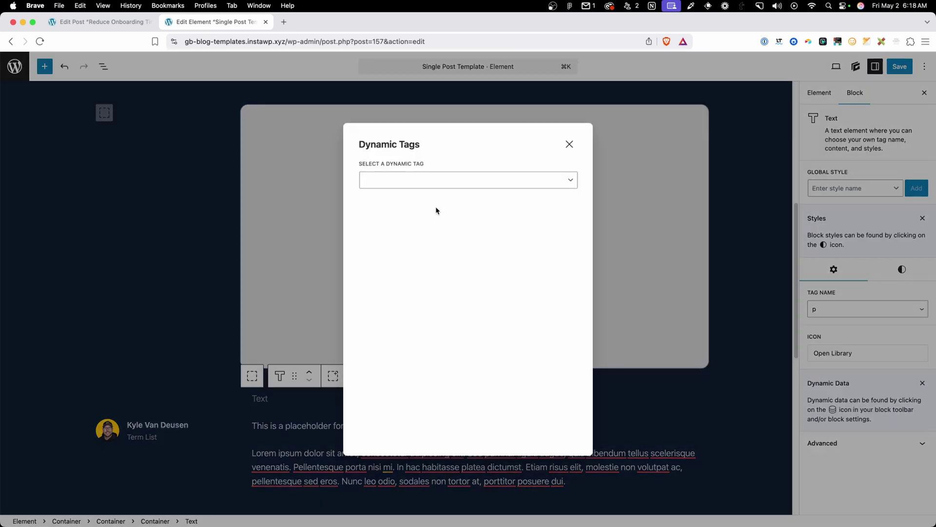
click(438, 183)
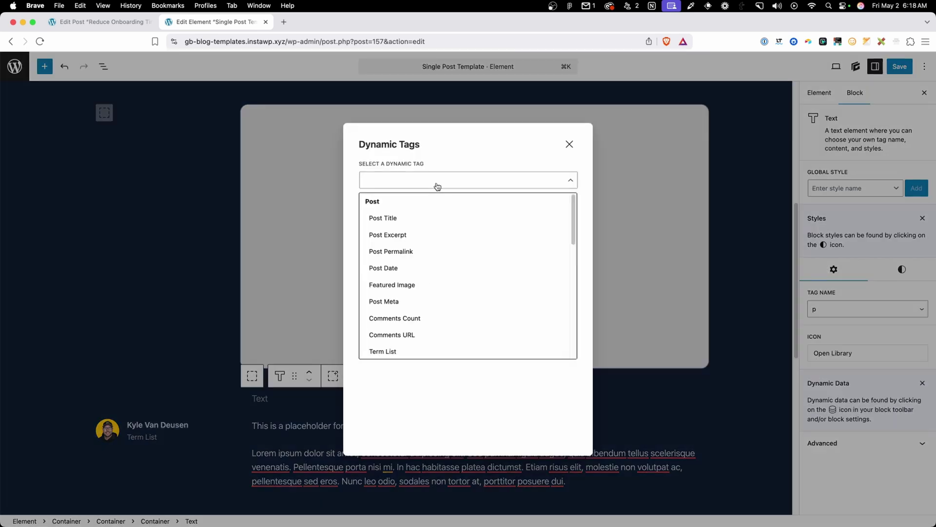
click(408, 303)
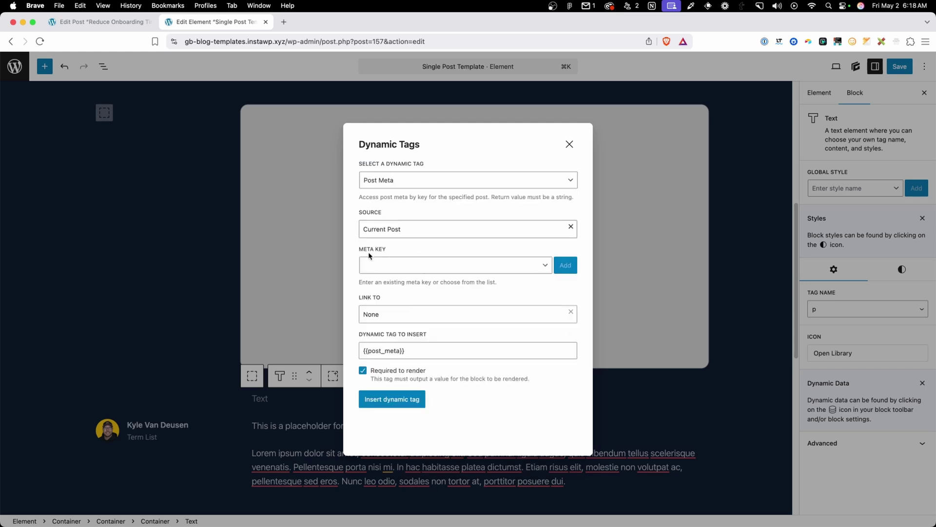
click(391, 268)
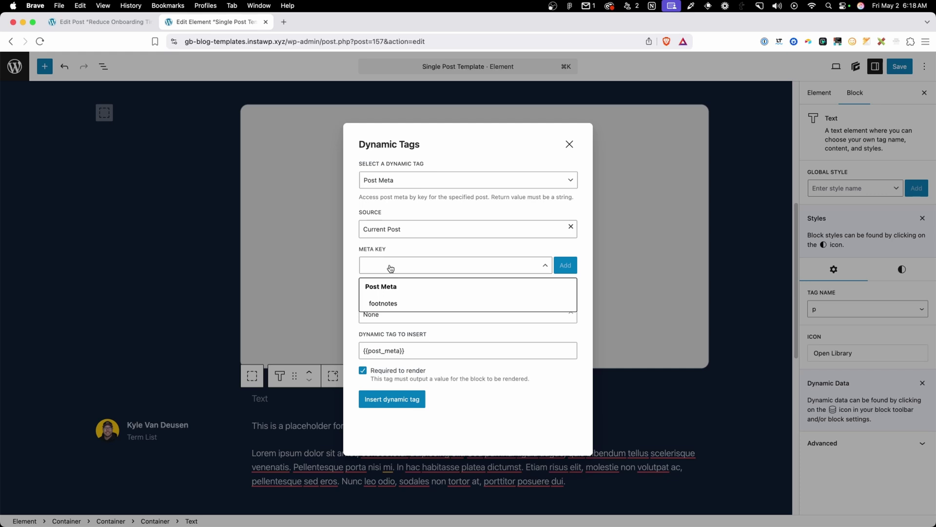
text(ve)
text(deo_embed)
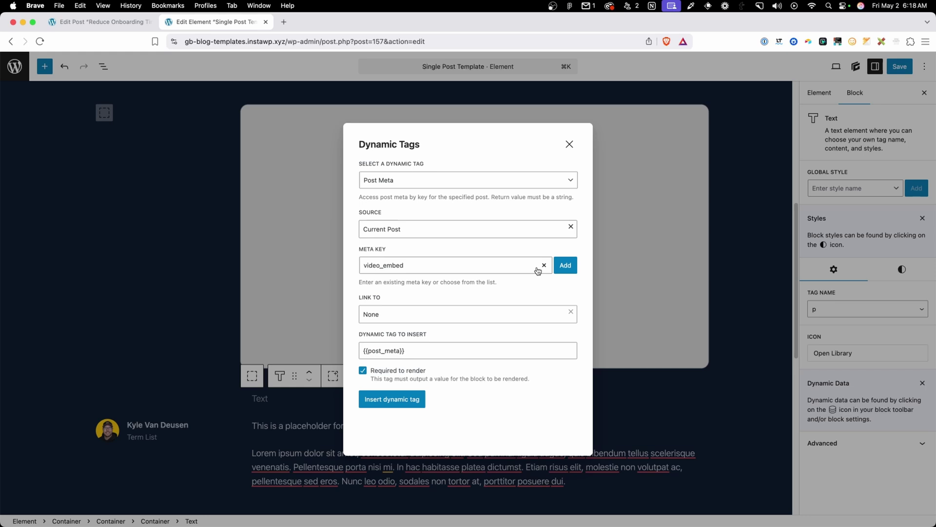
click(561, 266)
drag(364, 350, 466, 349)
click(469, 349)
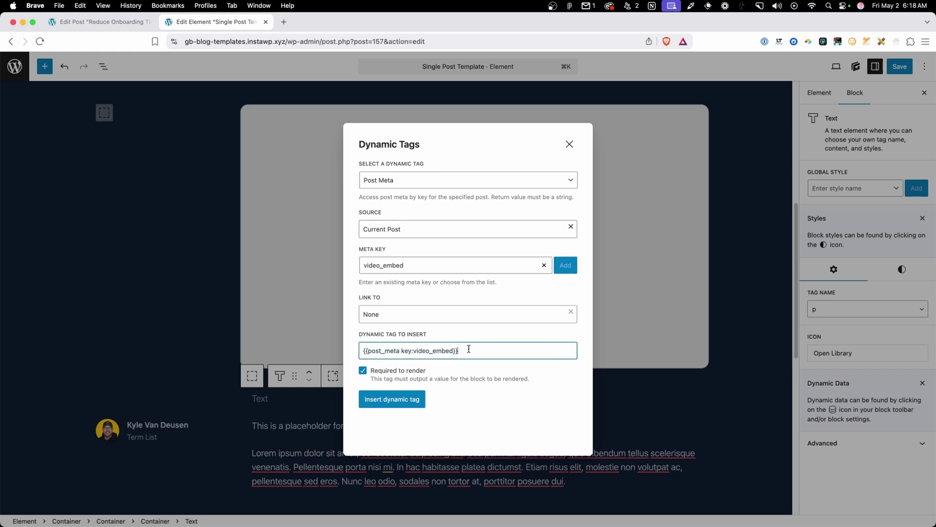
click(410, 399)
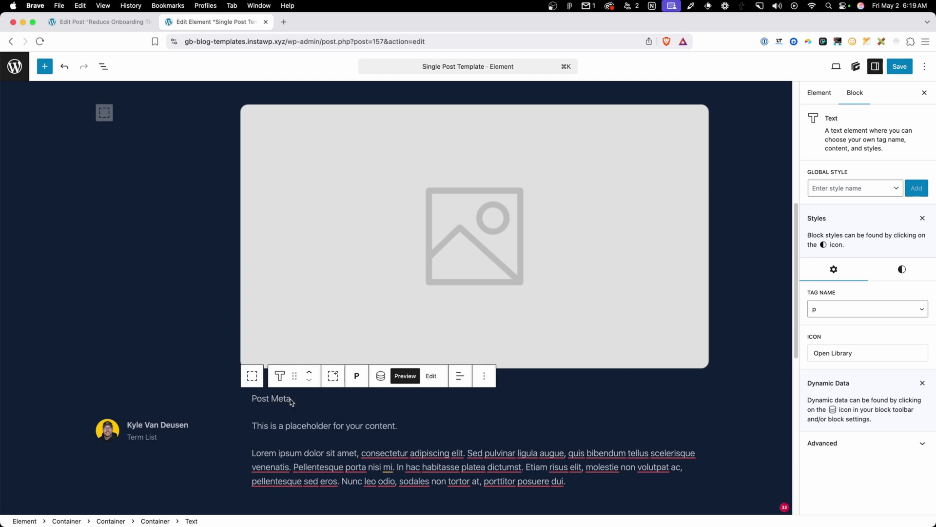
Change the Post Meta block's HTML tag from P to Div.
click(355, 381)
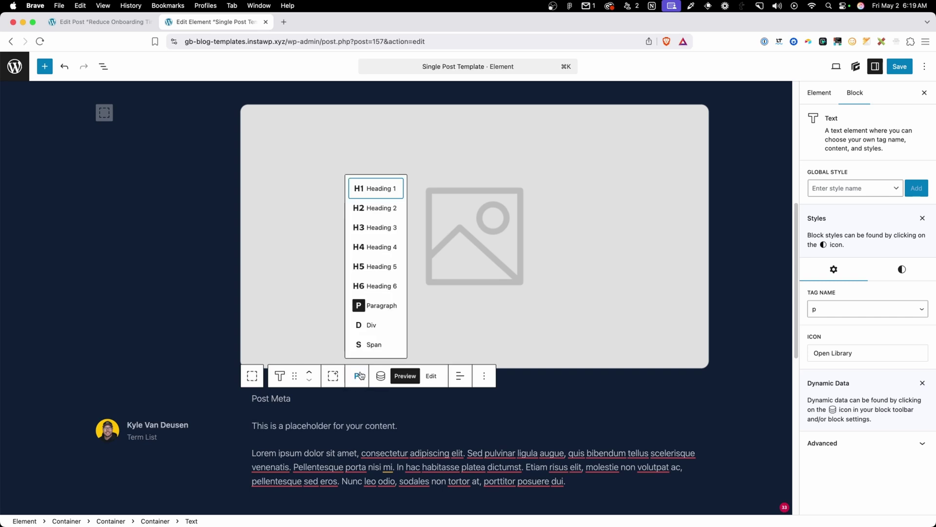
click(372, 324)
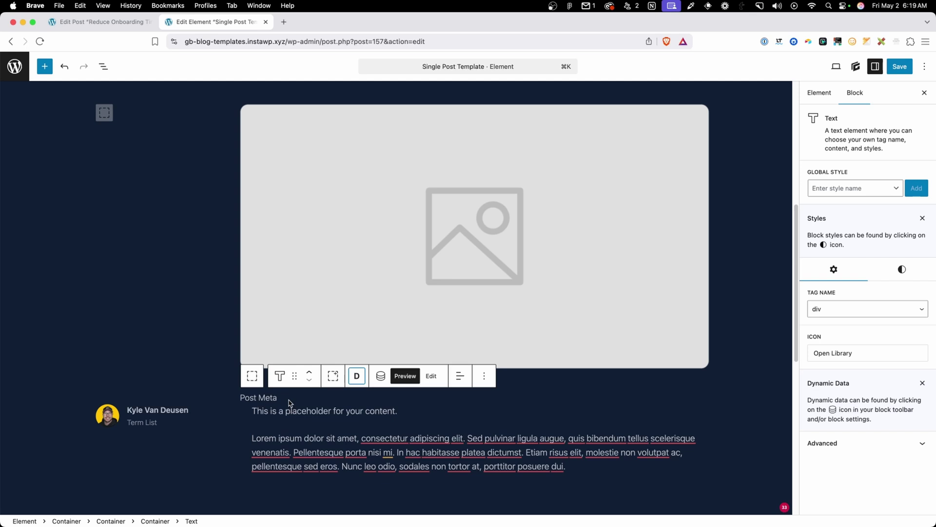
Look at the featured image block's Spacing settings under Styles.
click(294, 340)
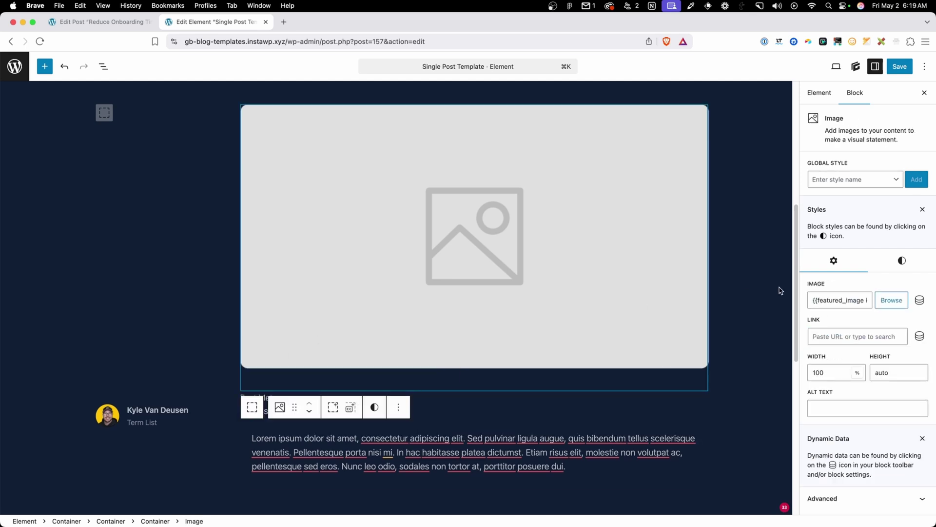
click(900, 260)
scroll(857, 351, down, 2)
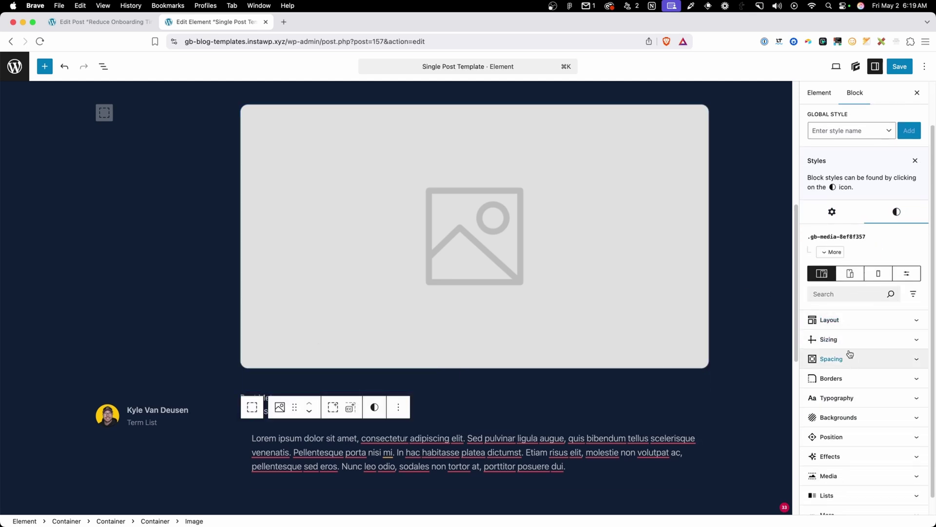
click(850, 357)
scroll(853, 385, down, 5)
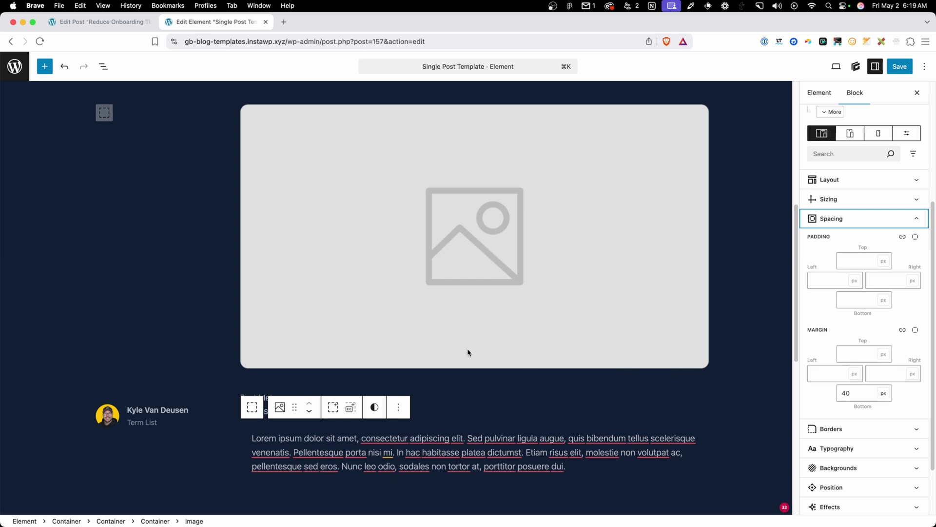
Set the Post Meta bottom margin to 40, save the template, and return to the post editor.
click(268, 397)
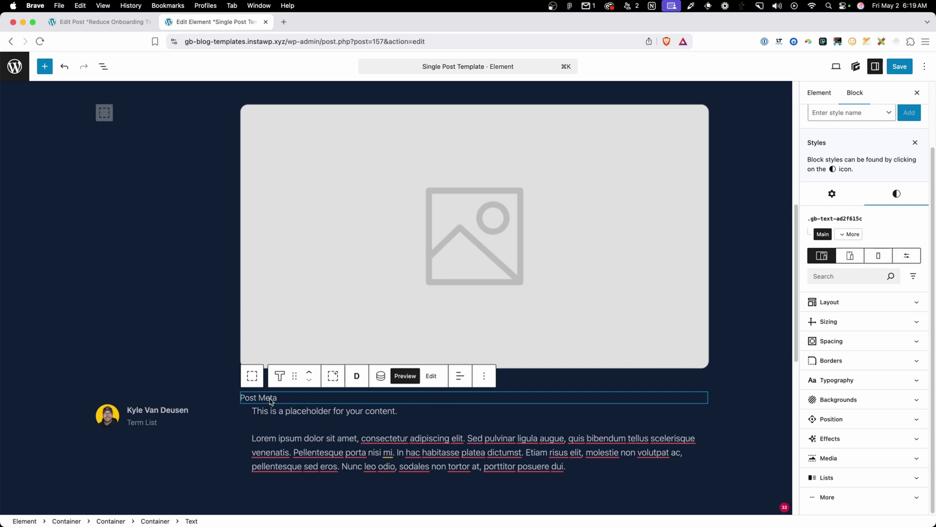
click(832, 341)
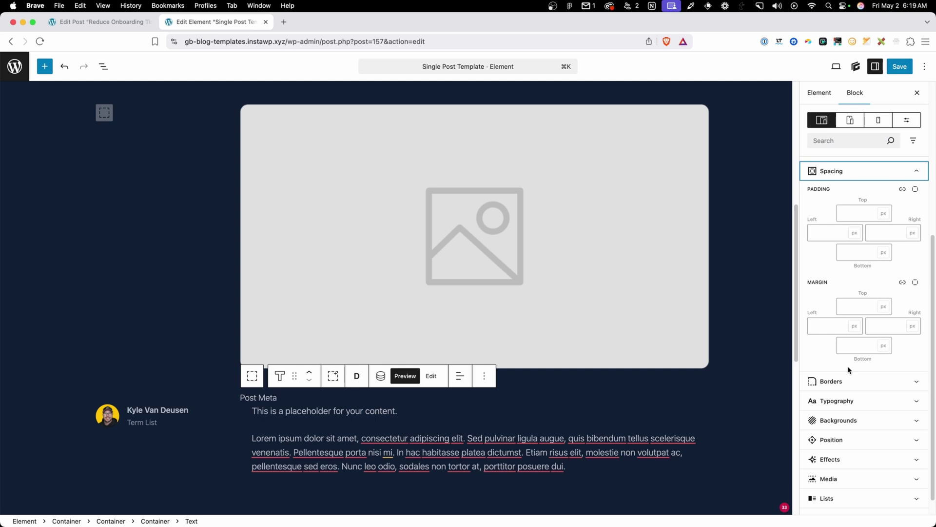
click(853, 342)
text(40)
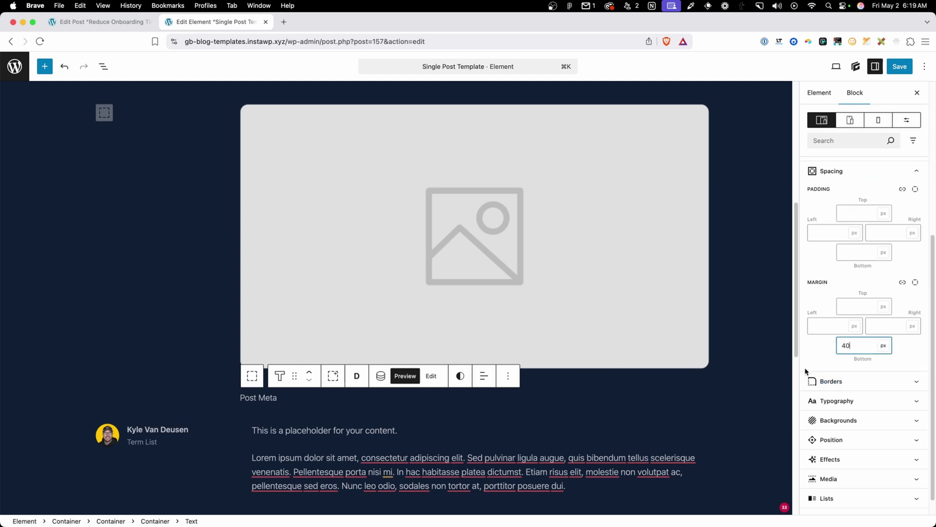
click(900, 67)
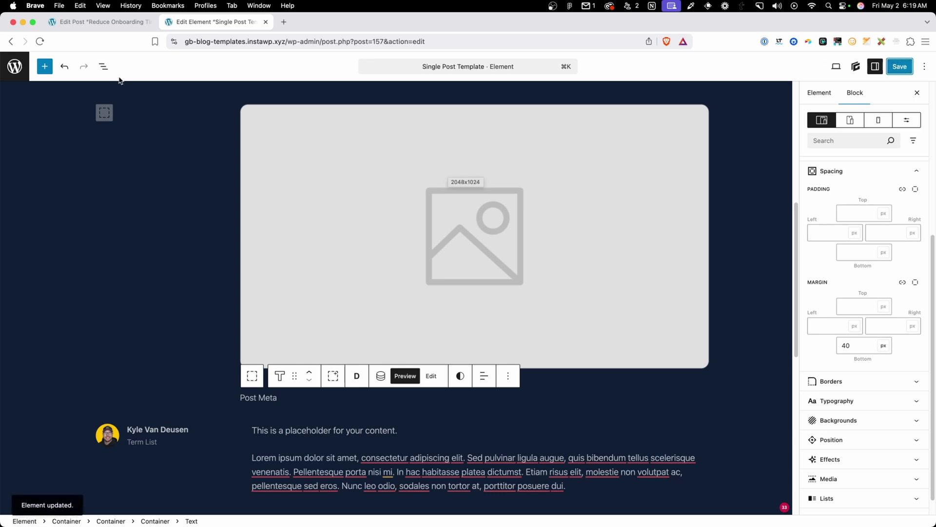
click(106, 23)
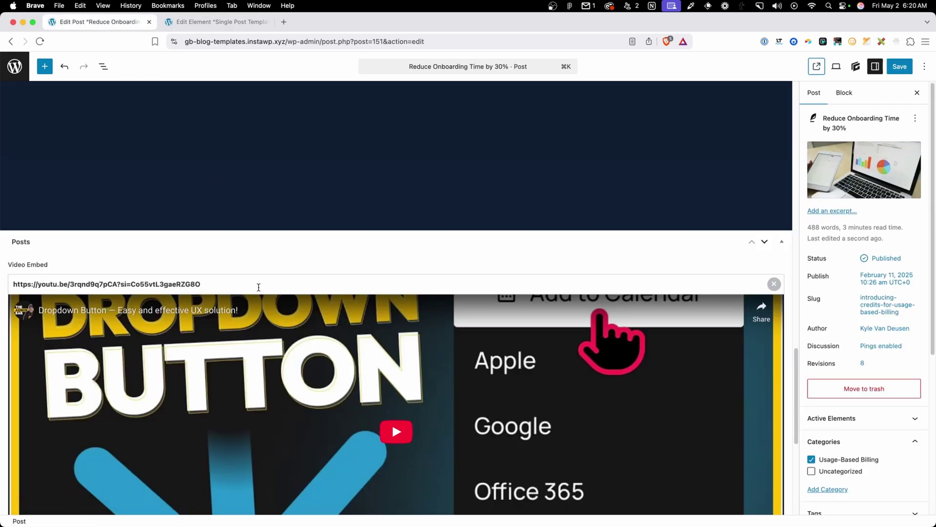
View the live post with the YouTube video under its featured image, then go to the Posts list.
click(816, 67)
scroll(195, 205, down, 5)
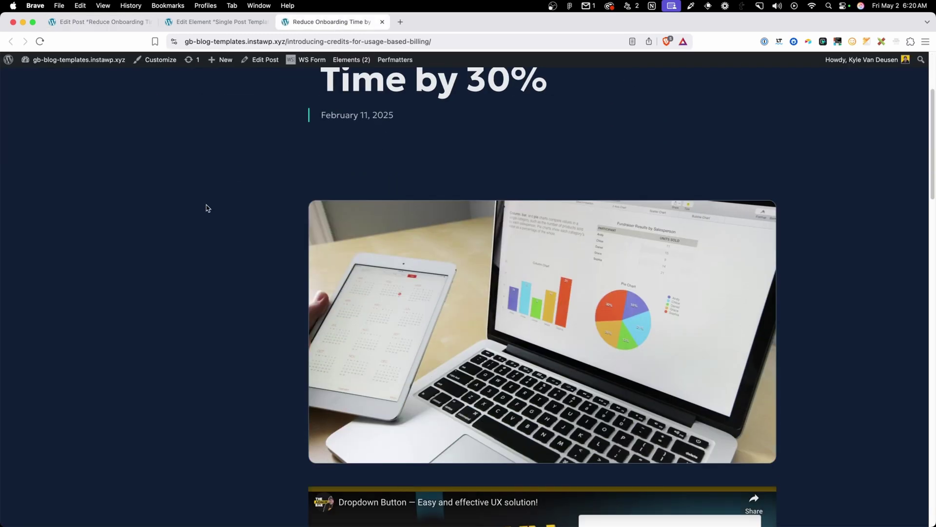
scroll(527, 242, down, 6)
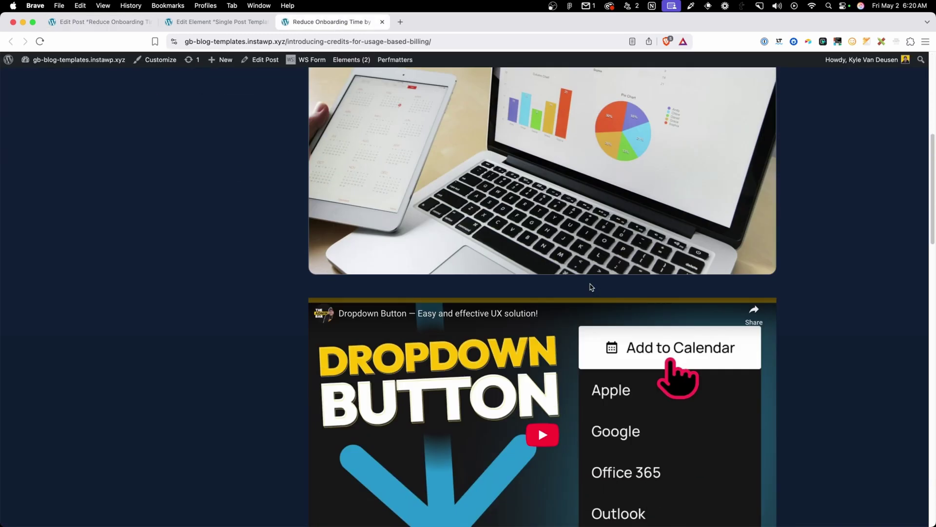
scroll(546, 248, down, 1)
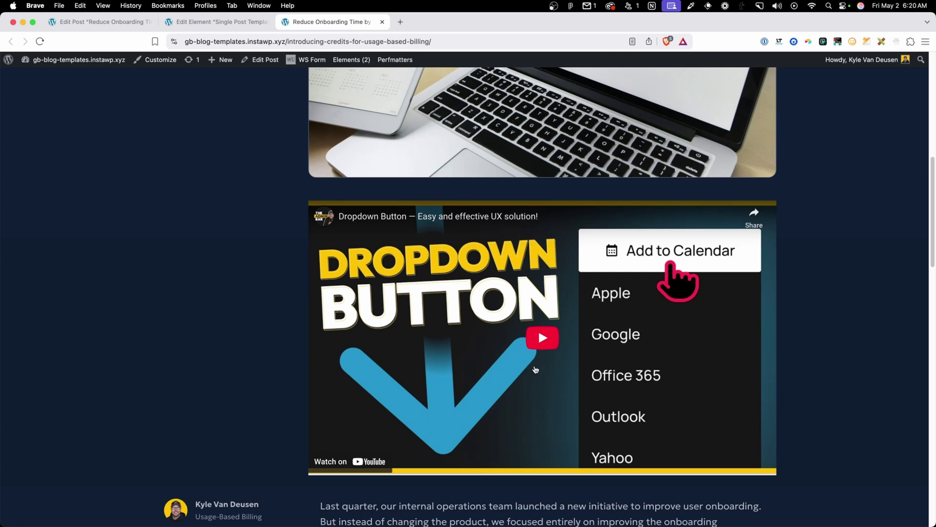
click(110, 21)
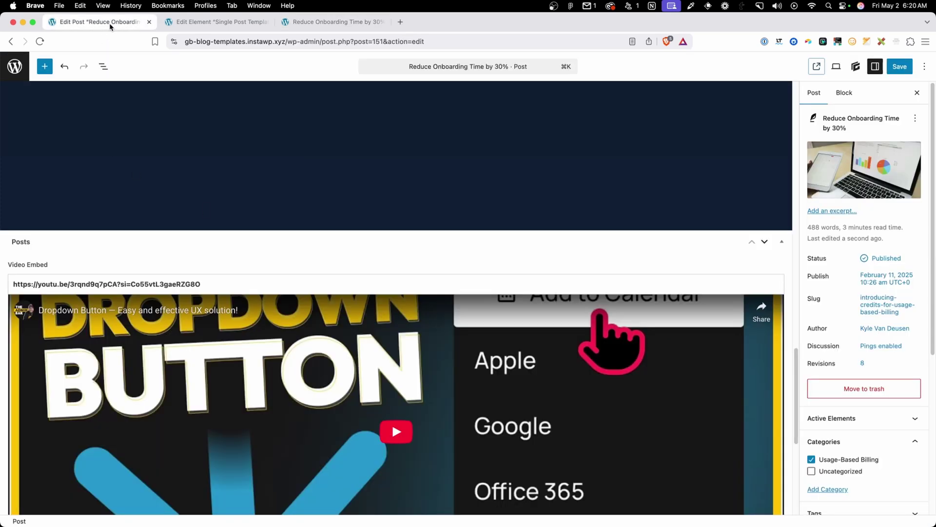
click(15, 67)
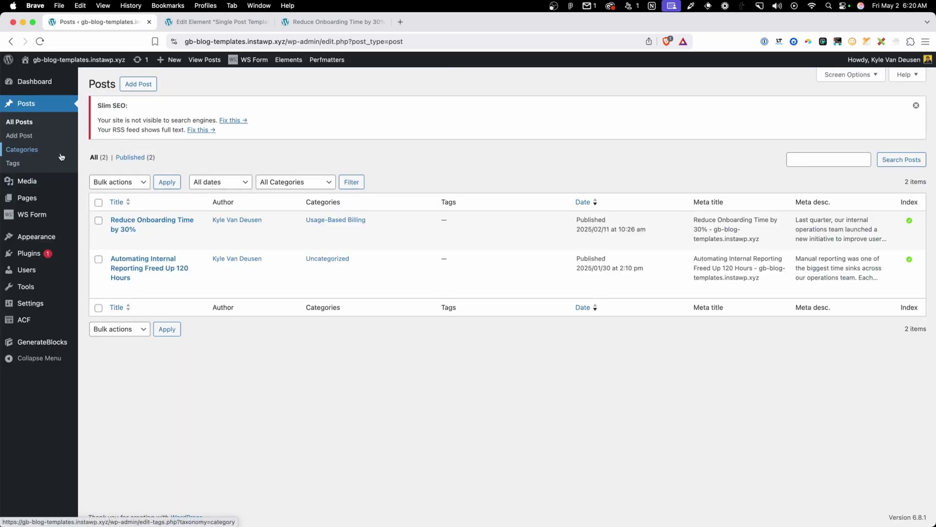
Open the live Automating Internal Reporting post in a new tab and scroll through it.
super+click(190, 289)
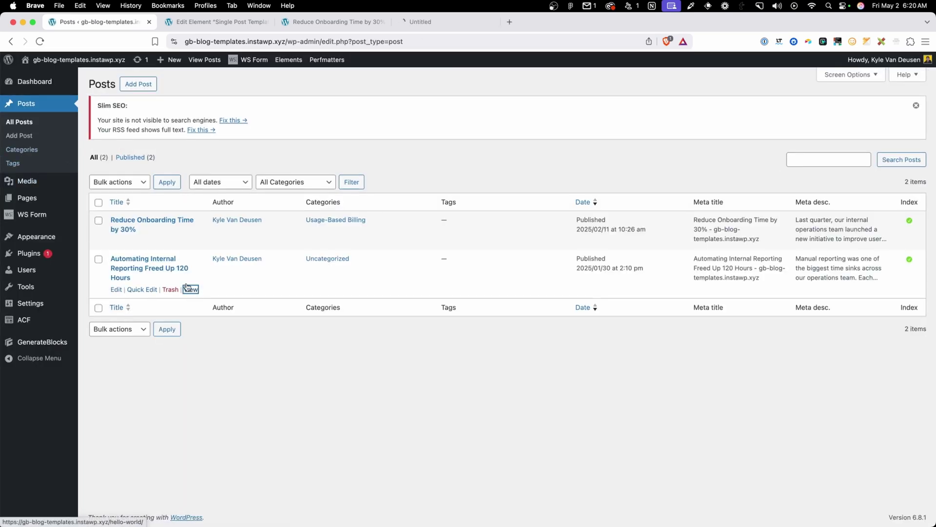
click(433, 23)
scroll(303, 234, down, 5)
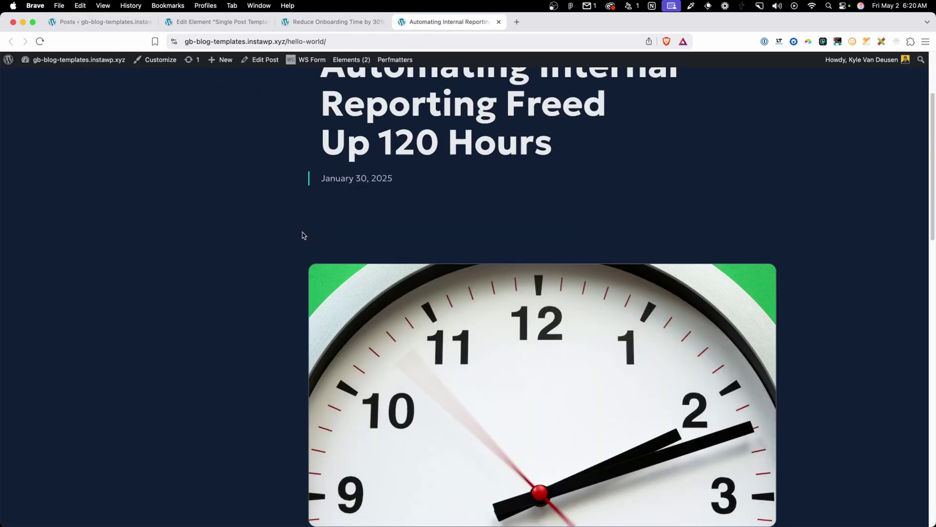
scroll(465, 316, down, 3)
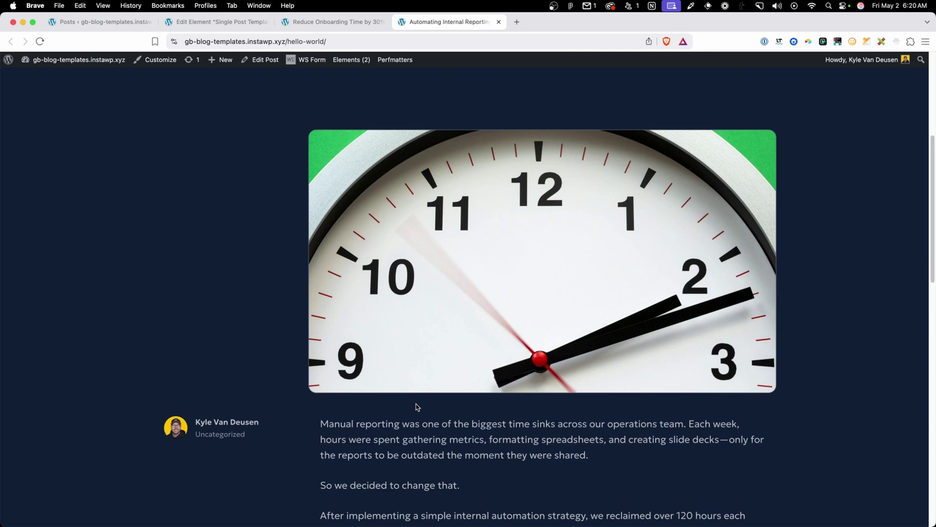
Compare it against the Reduce Onboarding post by scrolling that tab.
click(323, 23)
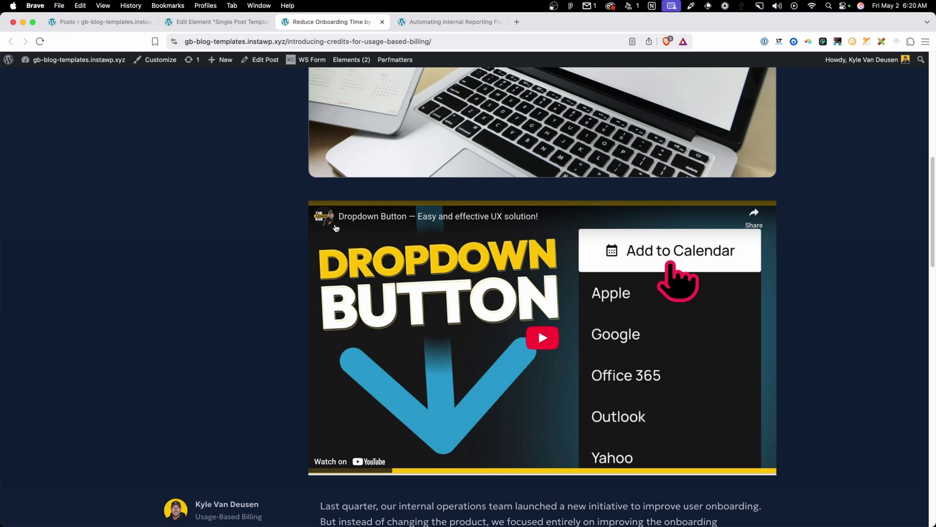
scroll(297, 253, up, 10)
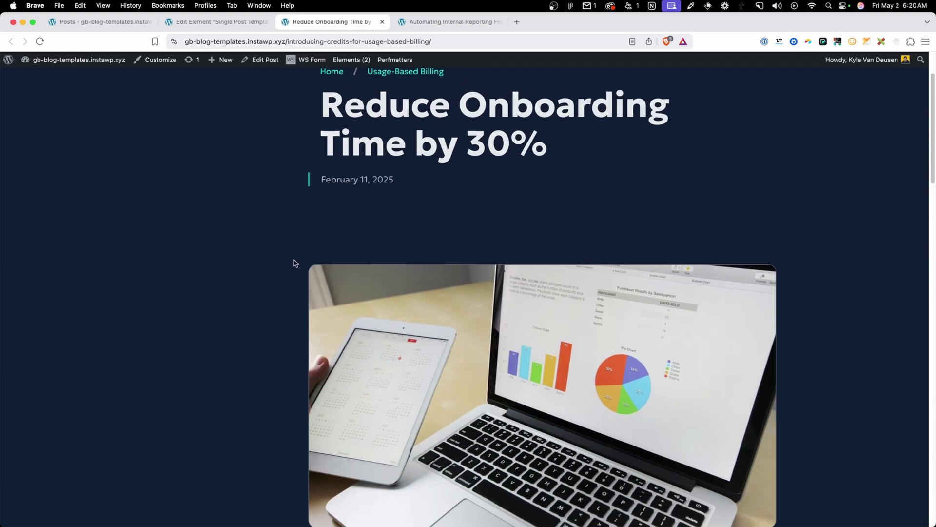
scroll(294, 263, down, 5)
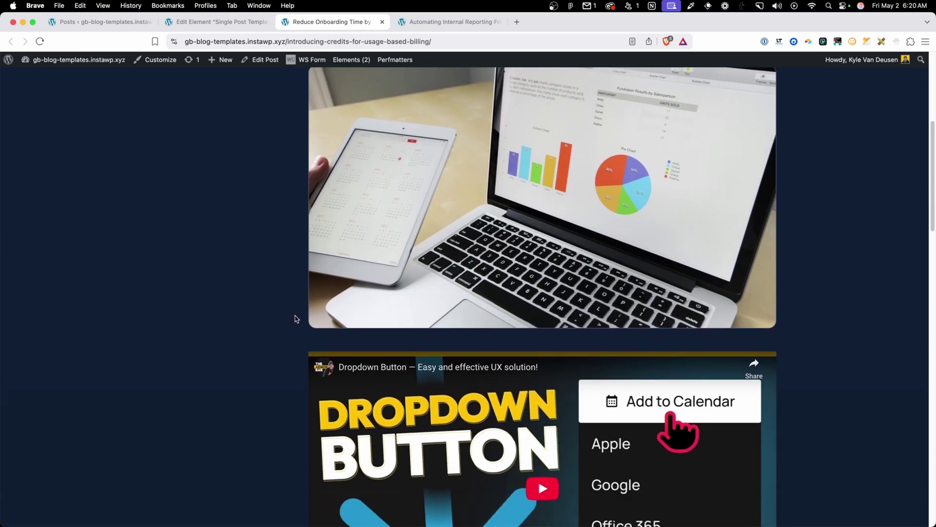
scroll(294, 318, down, 1)
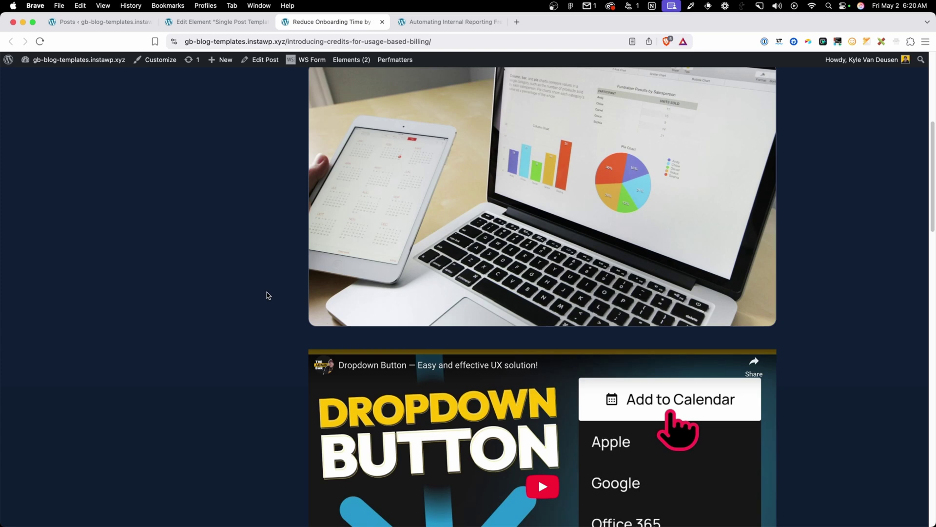
Go to Plugins > Add Plugin and search the directory for 'block visibi'.
click(439, 21)
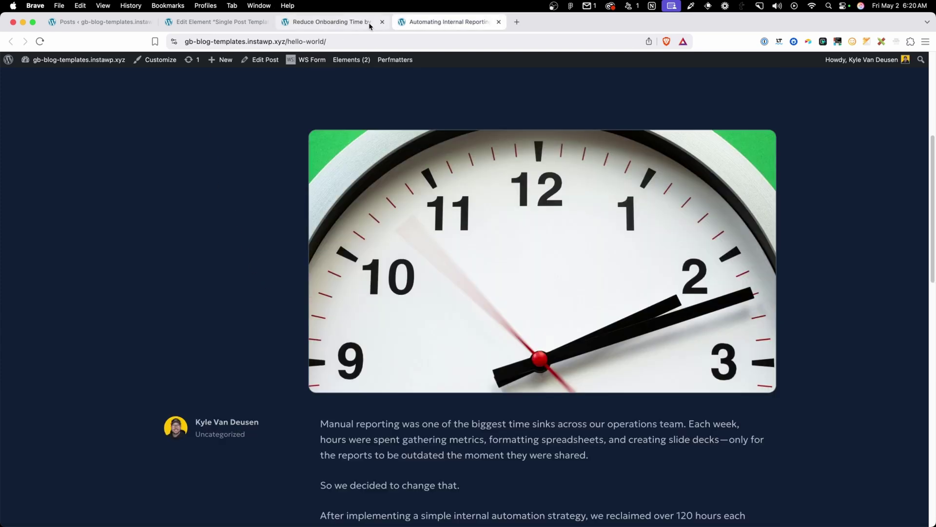
click(331, 21)
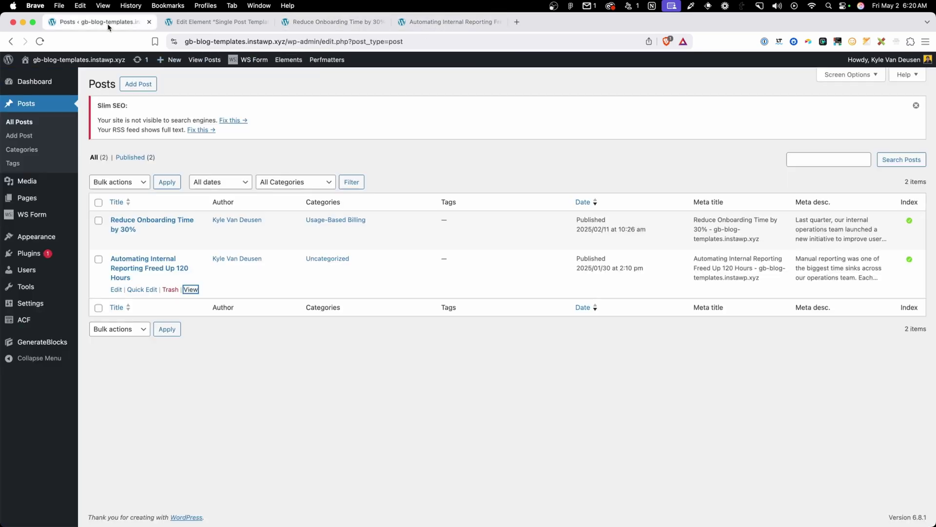
mouse_move(57, 257)
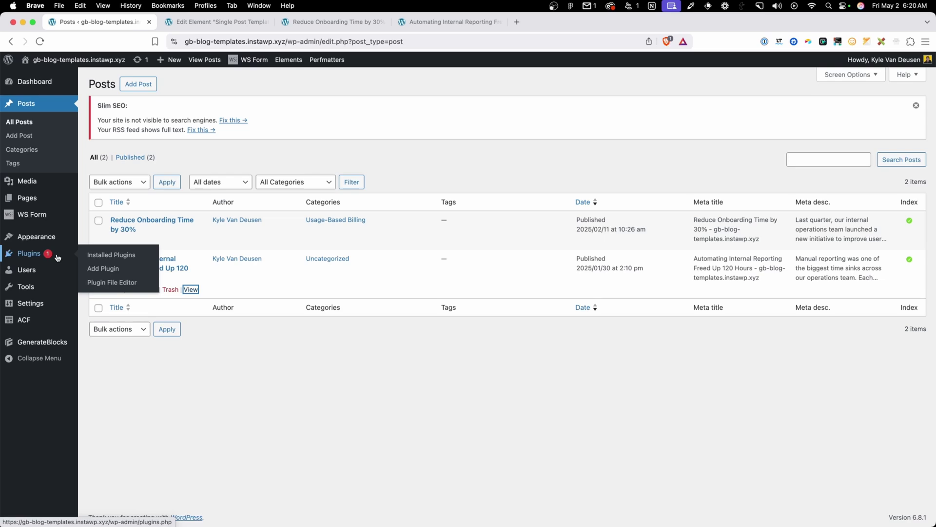
click(98, 268)
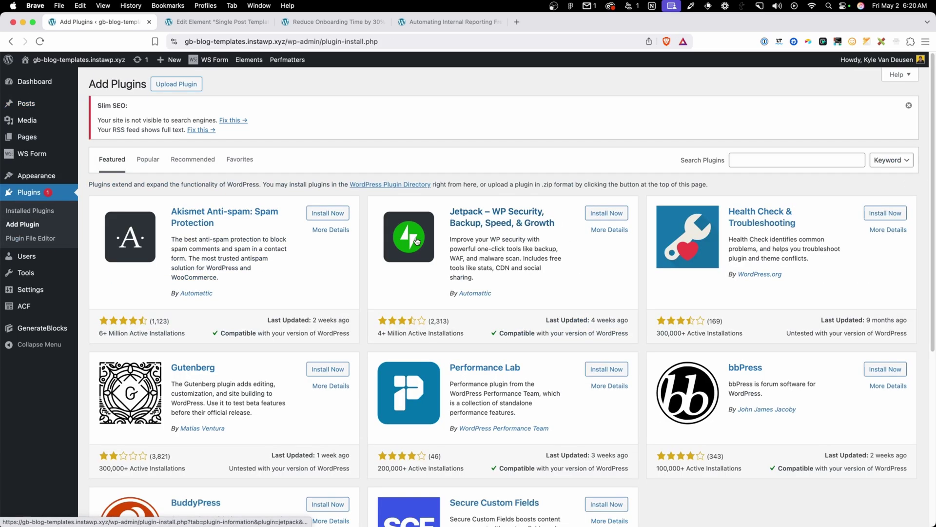
click(755, 159)
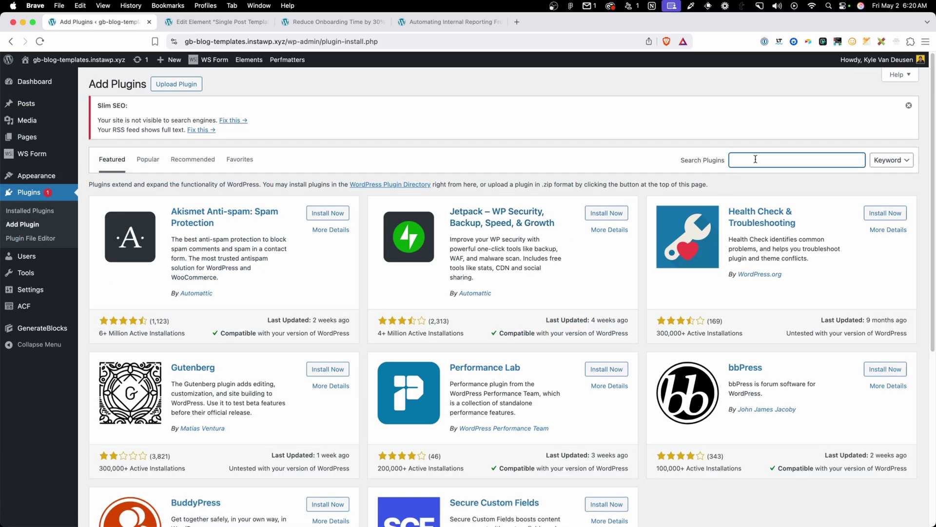
text(block visibility)
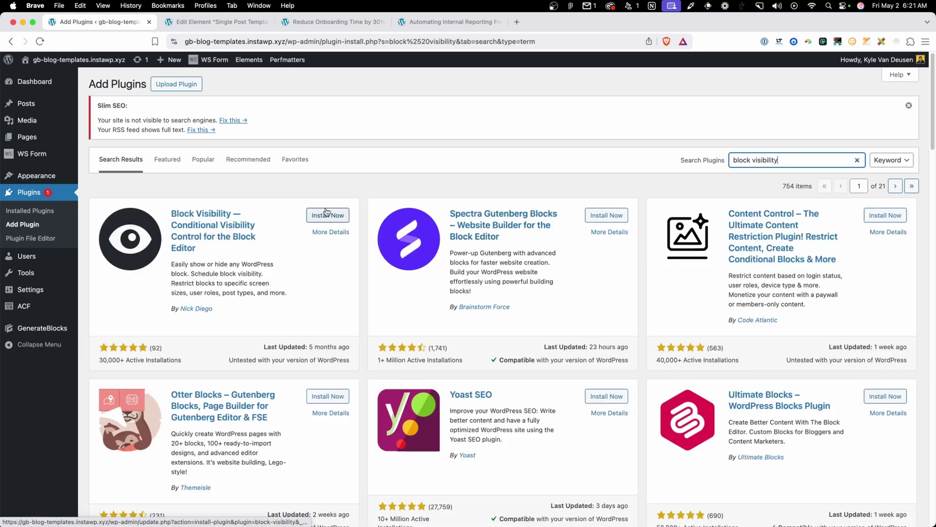
Install Block Visibility from the search results and activate it.
click(324, 214)
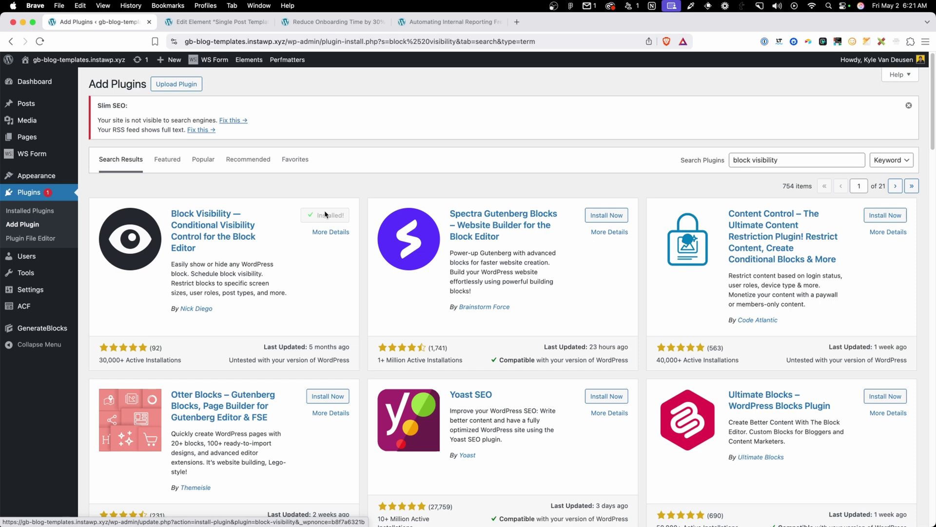
click(327, 215)
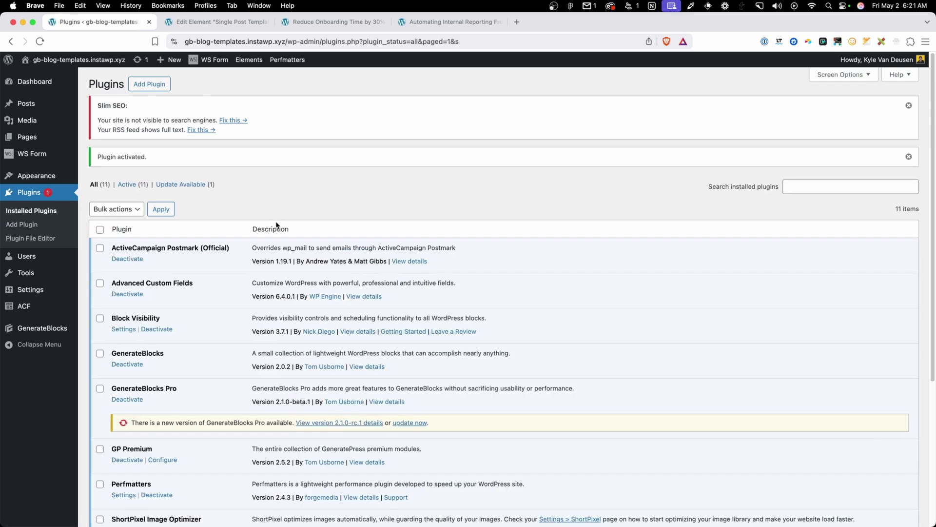
drag(166, 318, 118, 317)
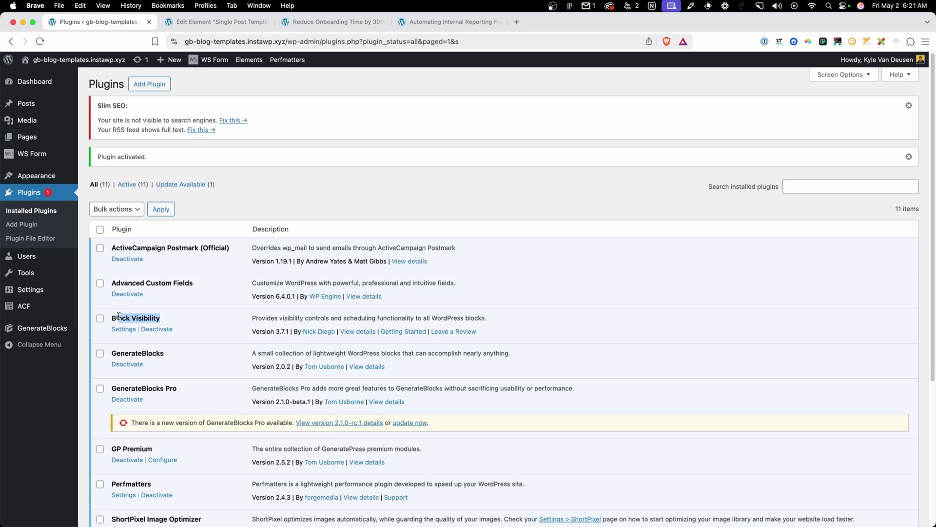
click(119, 317)
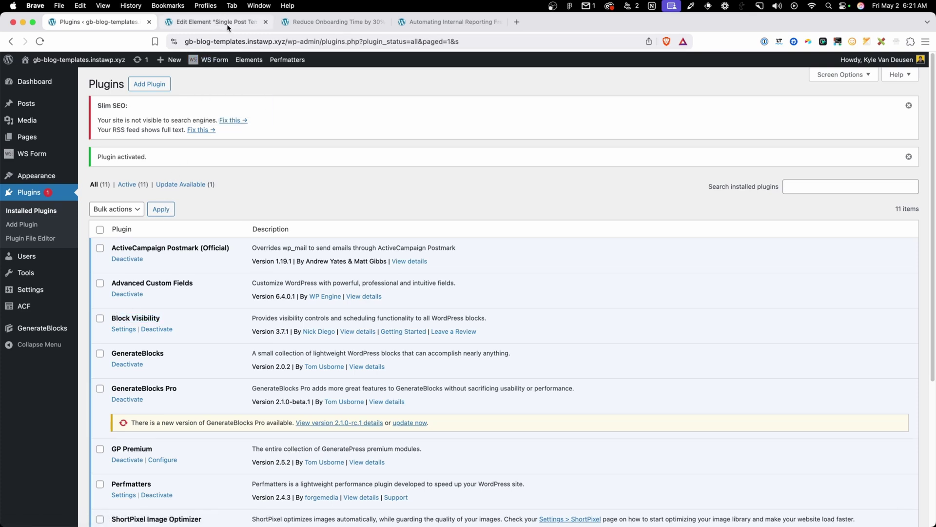
Reload the Single Post Template editor and glance at the live Automating Internal Reporting post.
click(214, 22)
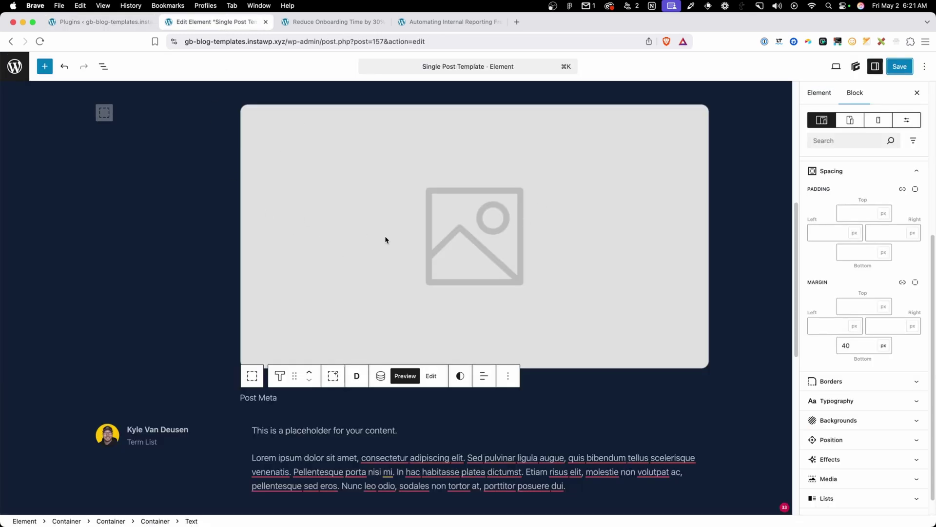
click(42, 43)
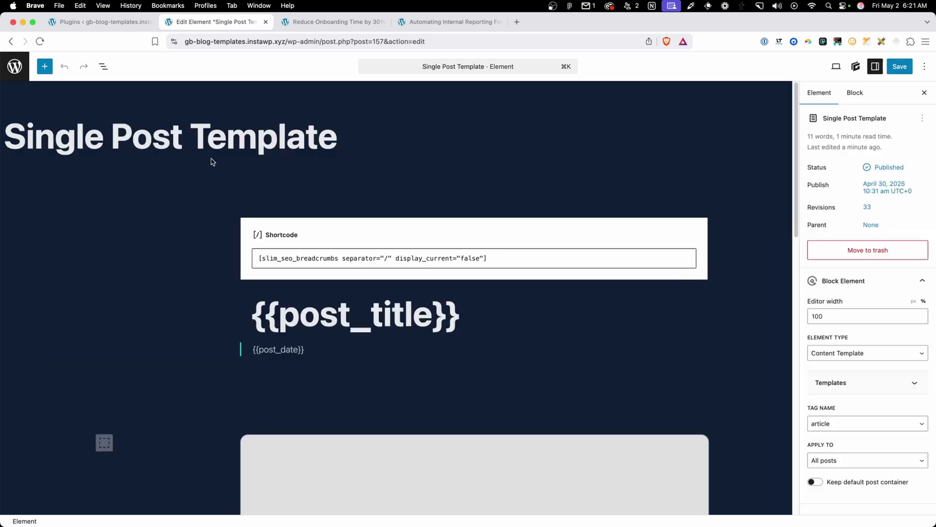
scroll(370, 260, down, 4)
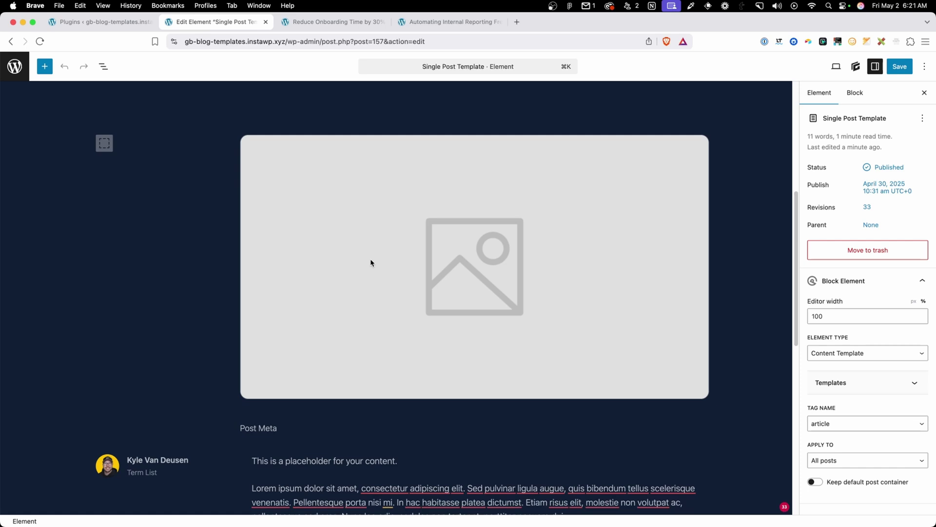
click(259, 429)
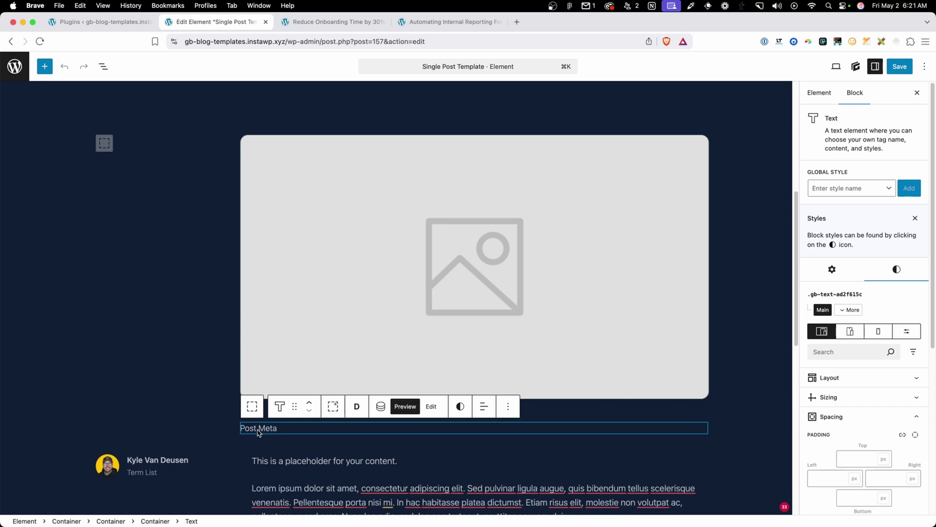
click(441, 22)
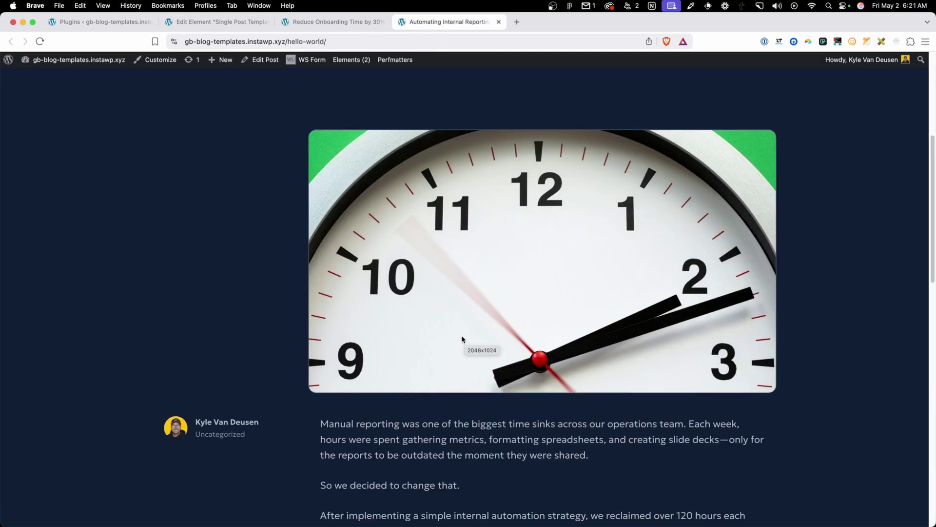
click(225, 28)
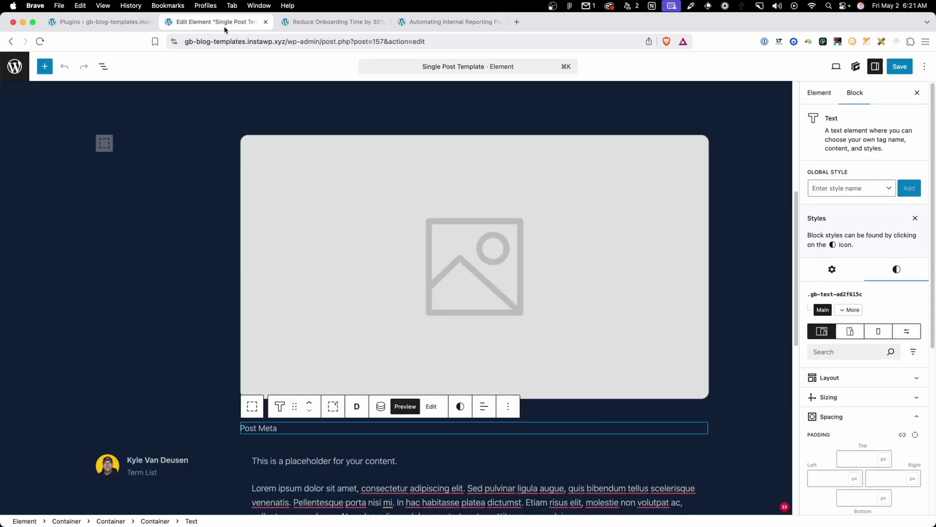
Select the template's featured image block and show its settings in the Block sidebar.
click(346, 236)
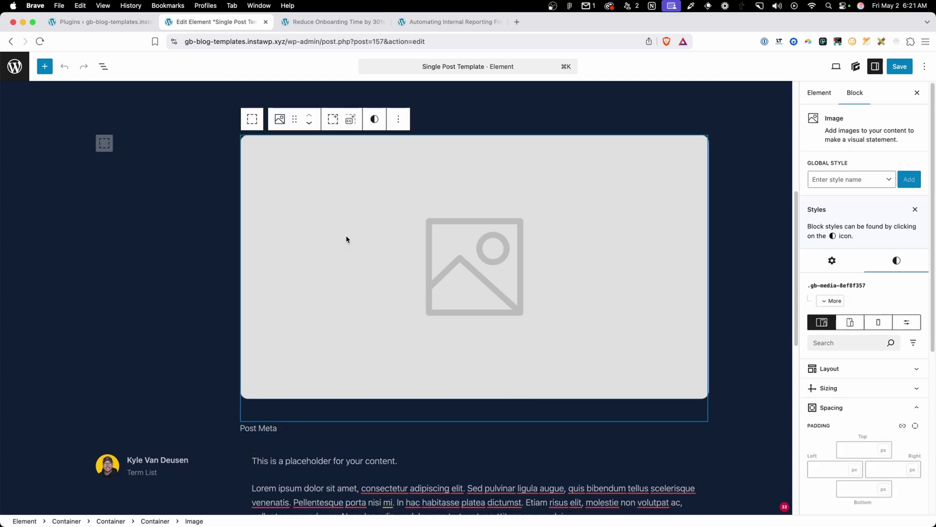
click(833, 260)
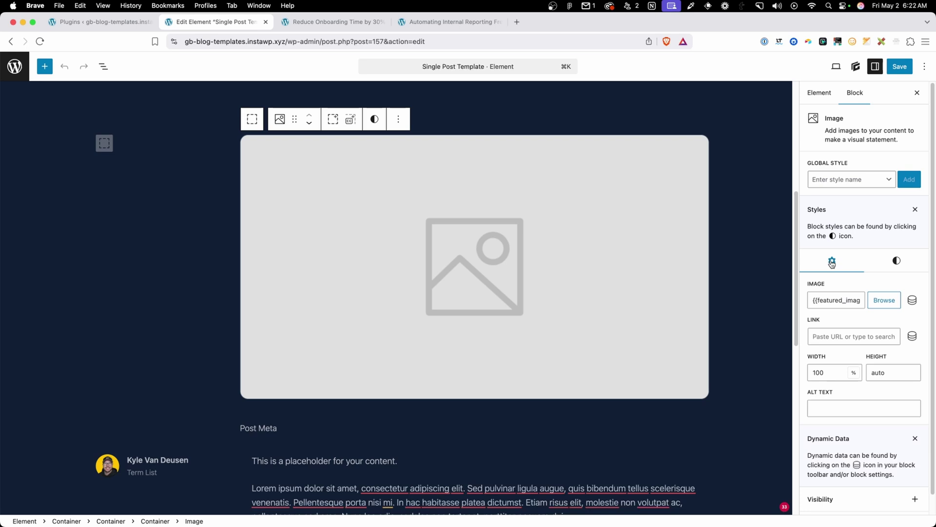
scroll(839, 261, down, 1)
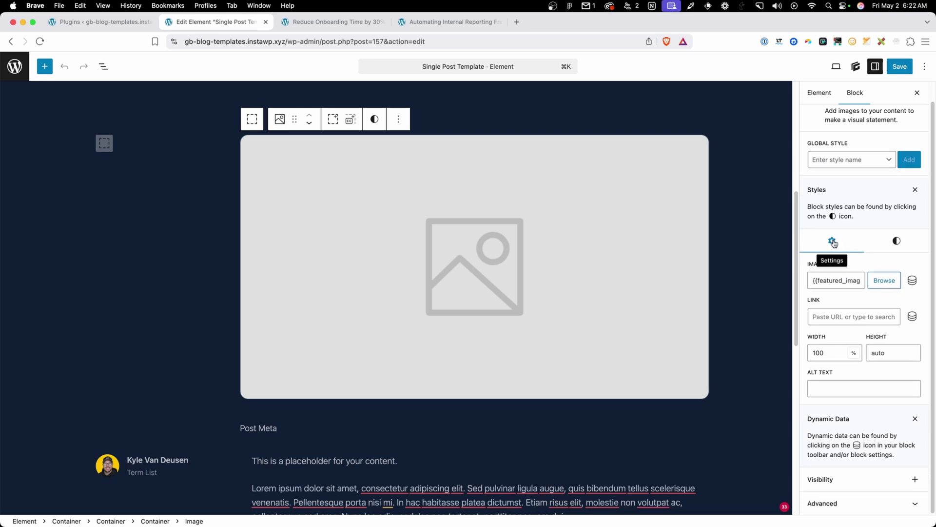
click(832, 242)
click(832, 242)
scroll(853, 309, down, 1)
Add an Advanced Custom Fields visibility control to the featured image block.
click(915, 480)
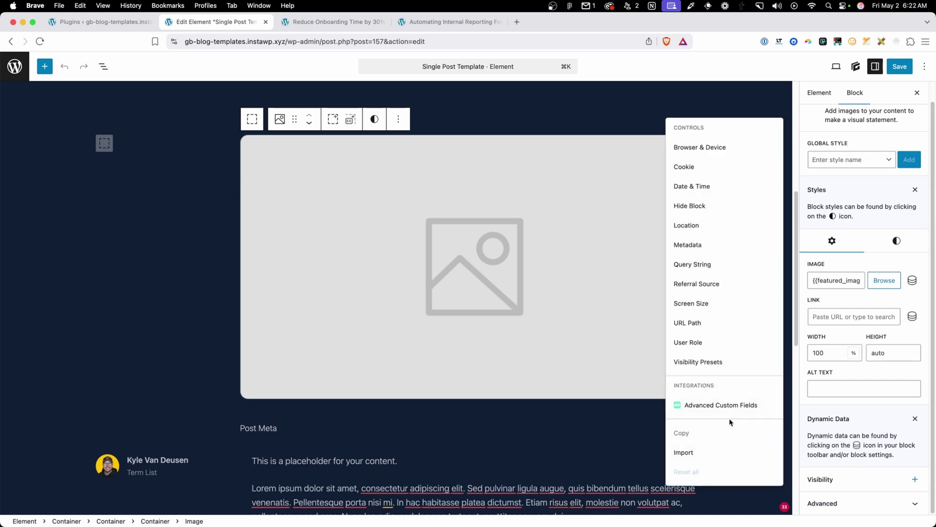
click(700, 405)
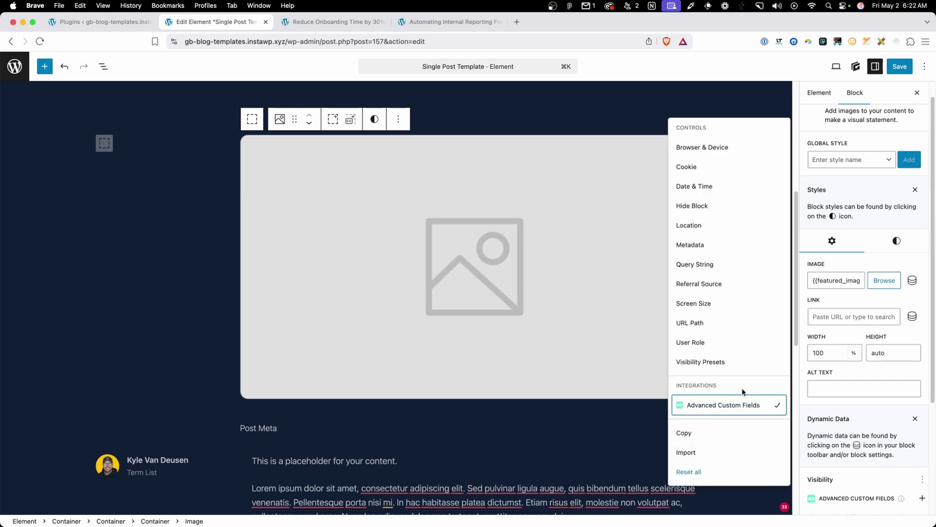
scroll(878, 368, down, 1)
click(871, 369)
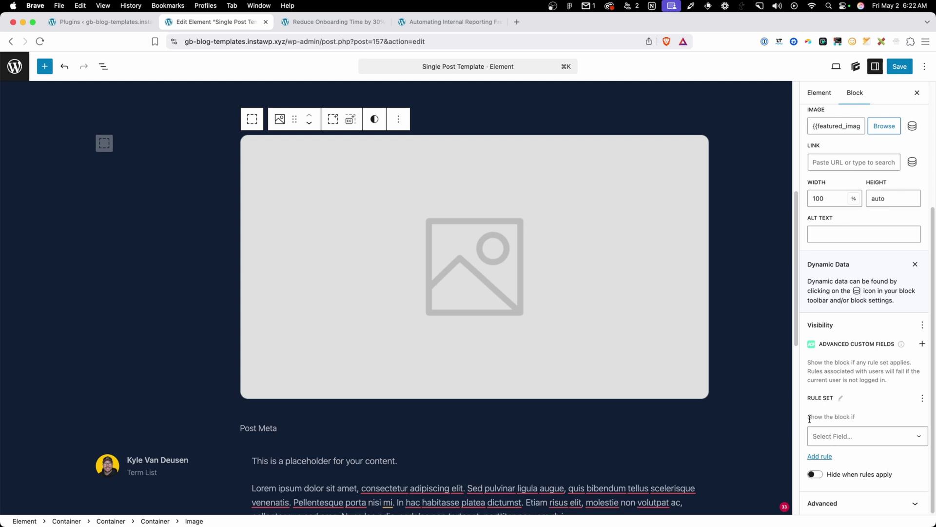
Set the rule's field to Video Embed with condition Has no value.
click(855, 435)
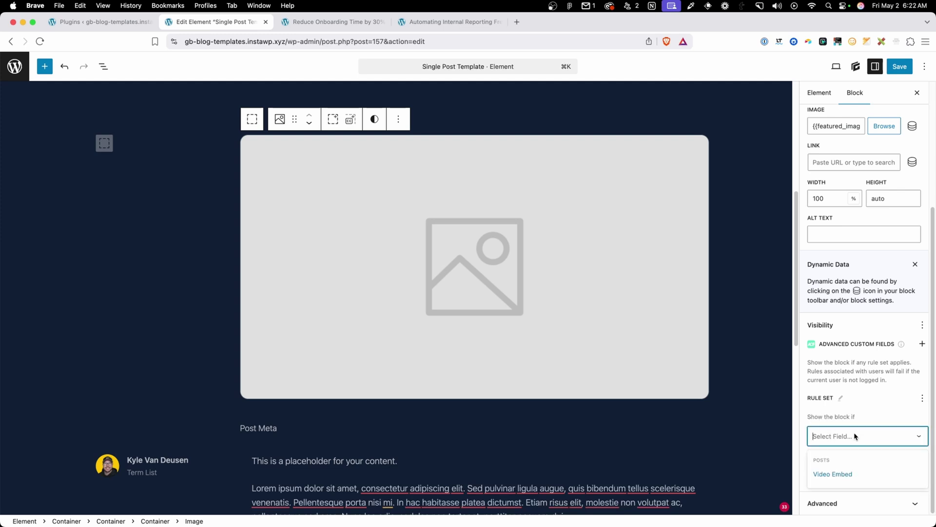
click(833, 476)
scroll(876, 400, down, 2)
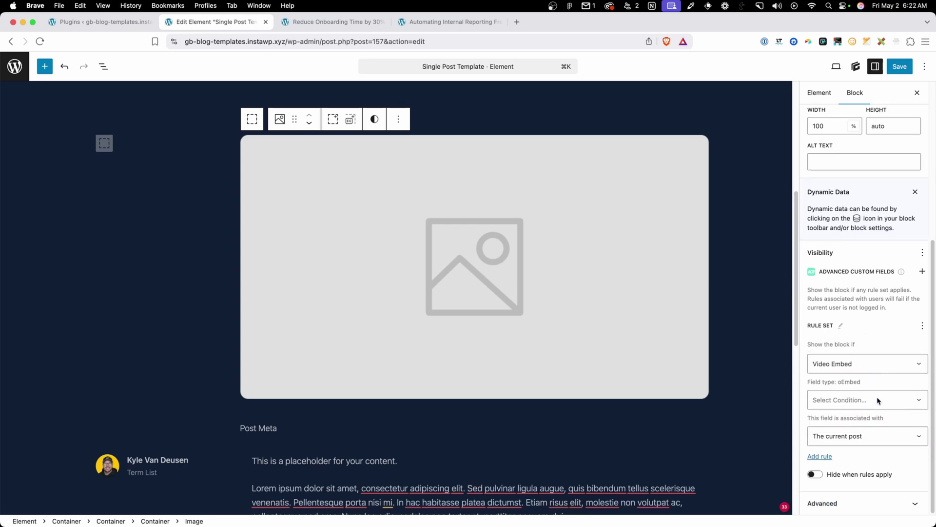
click(847, 405)
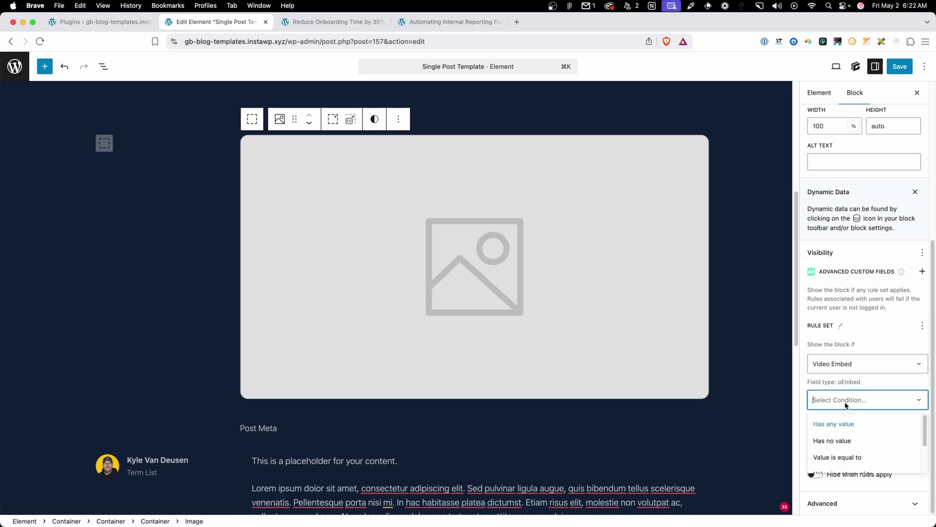
click(836, 441)
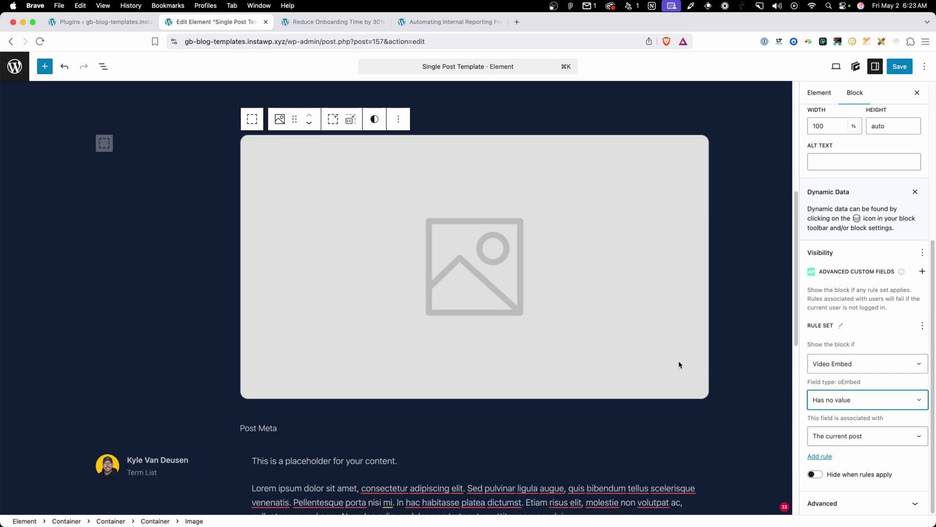
Try Has any value and the hide toggle, then undo back to Has no value.
click(820, 403)
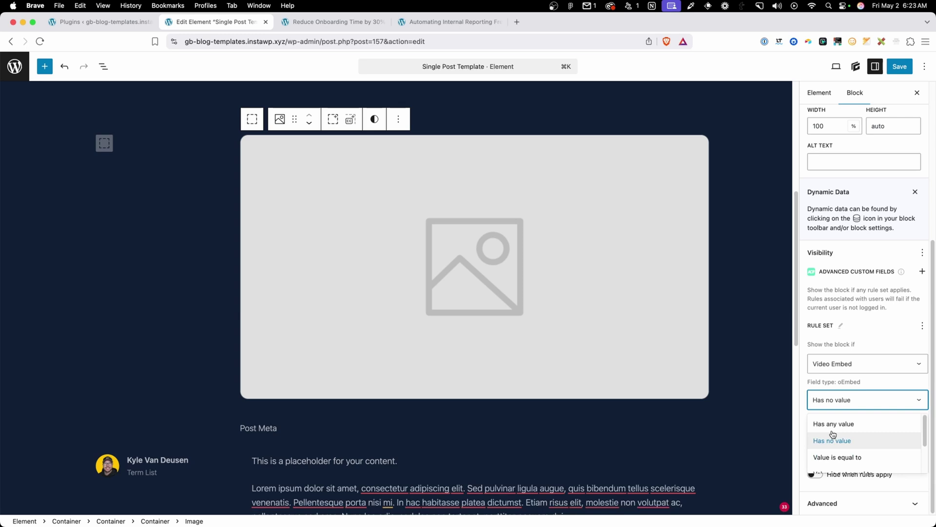
click(833, 424)
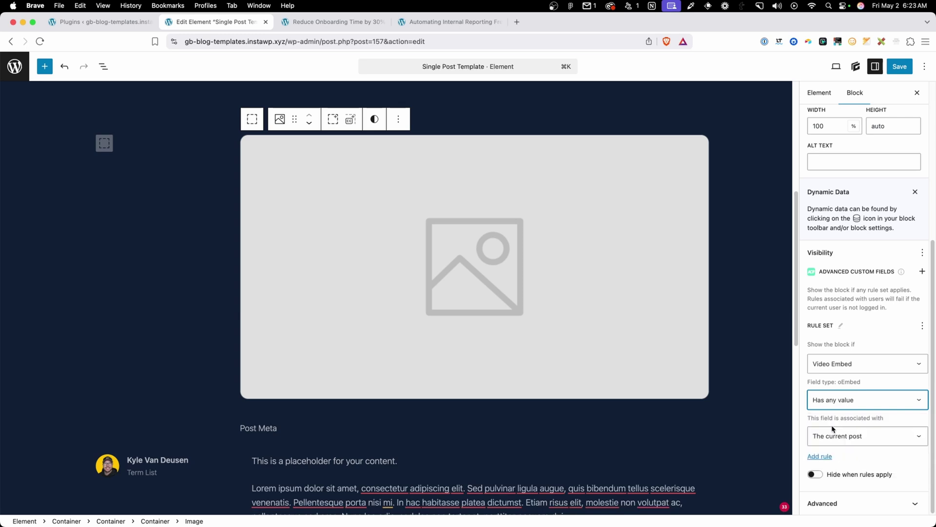
click(818, 475)
key(super+z)
key(super+z)
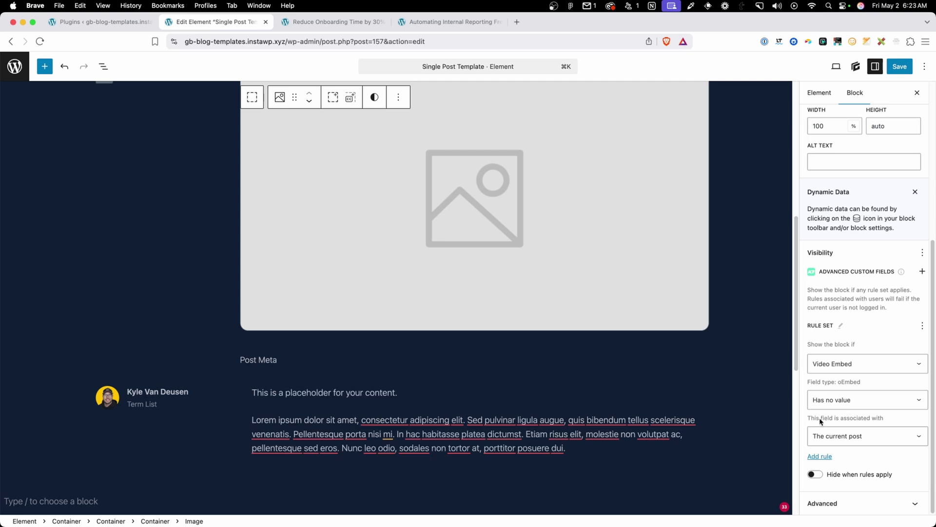
Save the template and reload the Reduce Onboarding post to see its YouTube video.
click(901, 71)
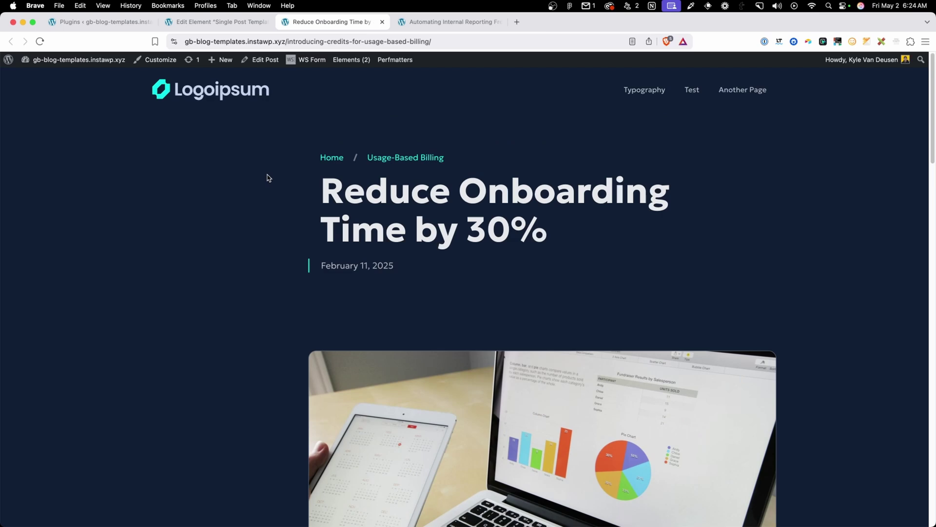
scroll(270, 195, down, 8)
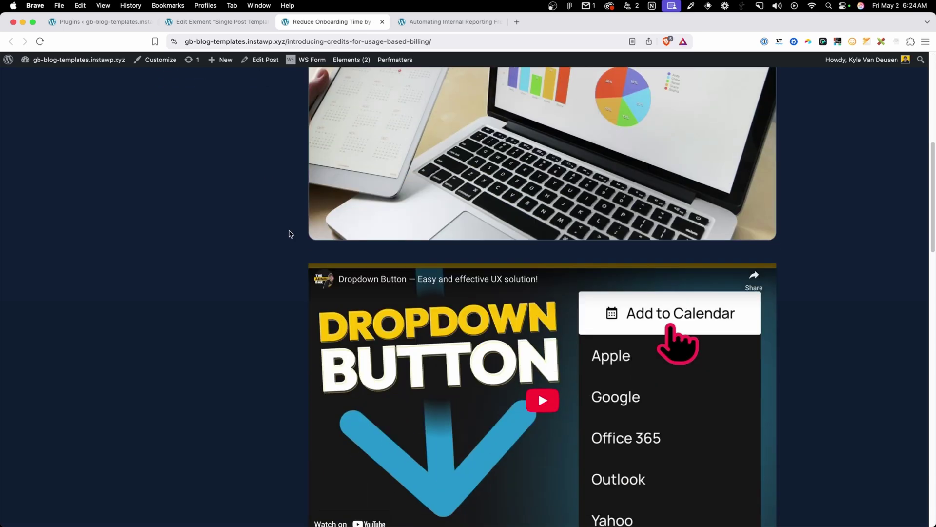
scroll(220, 161, up, 8)
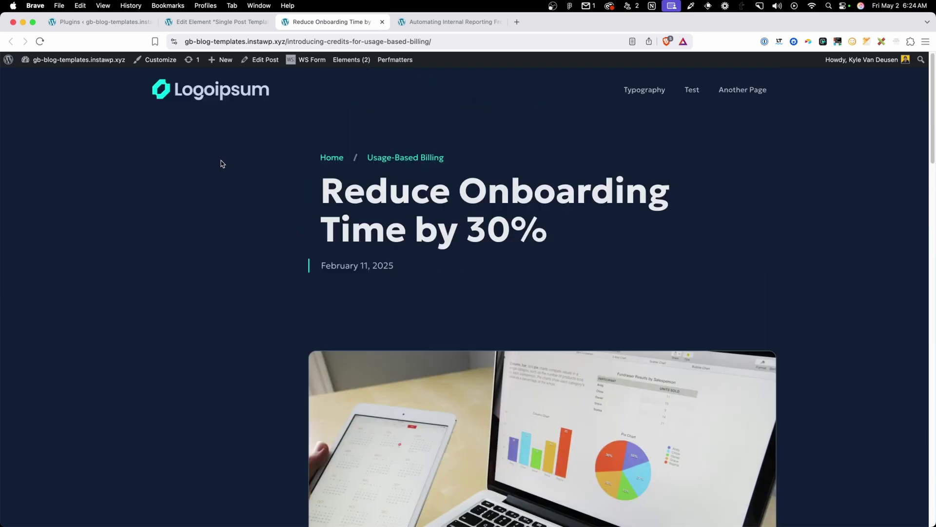
click(40, 41)
scroll(373, 267, down, 1)
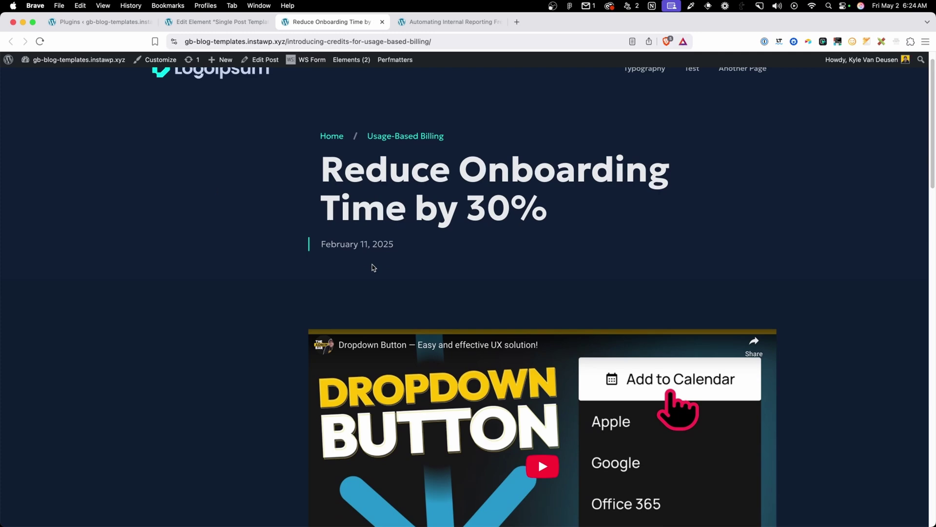
scroll(374, 268, down, 3)
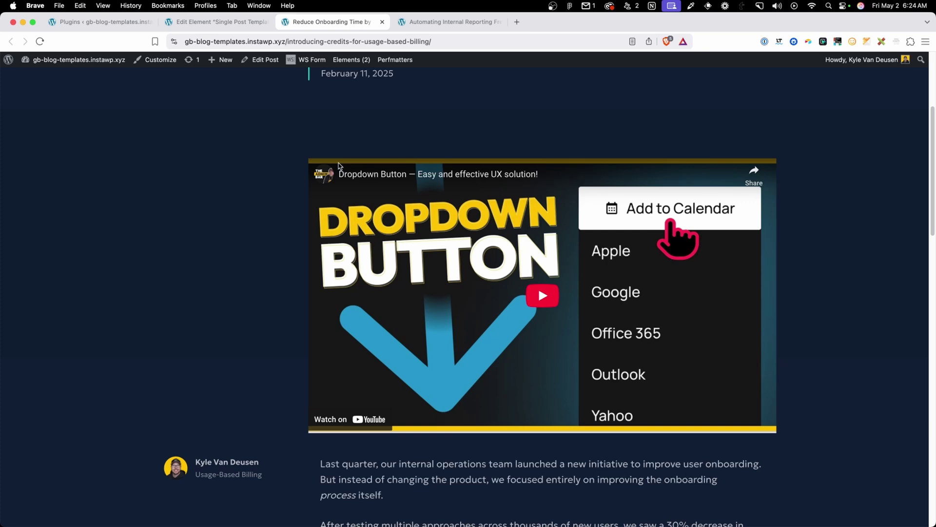
Confirm the Automating Internal Reporting post still shows its clock featured image.
click(442, 22)
scroll(237, 183, up, 3)
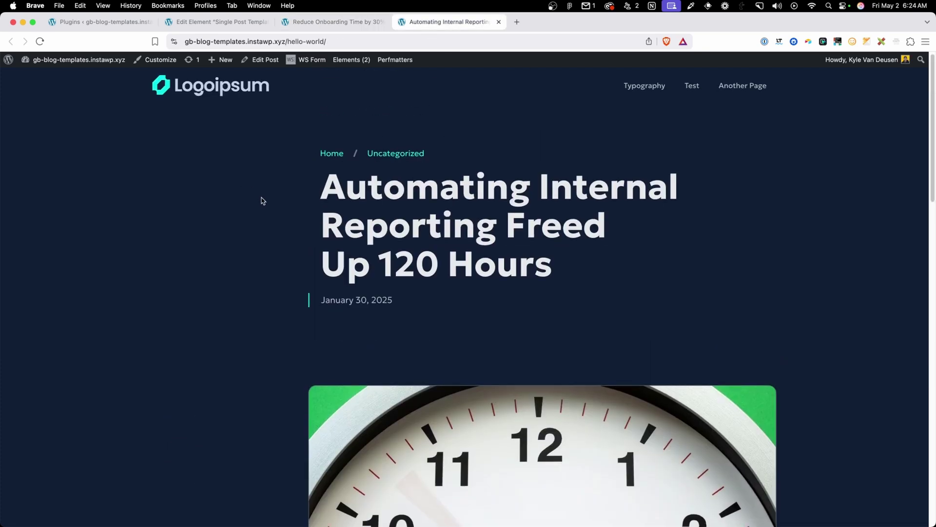
scroll(258, 197, down, 2)
scroll(299, 184, down, 5)
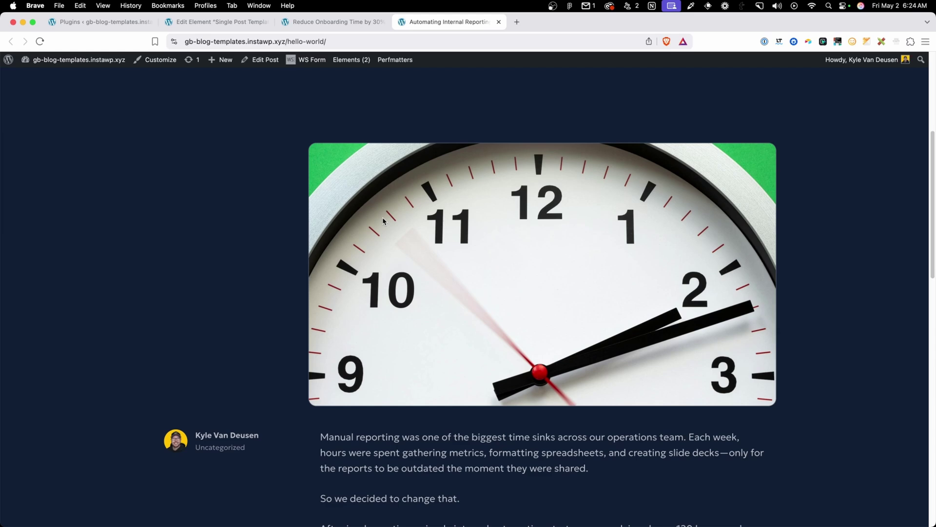
scroll(303, 184, up, 3)
scroll(386, 219, down, 2)
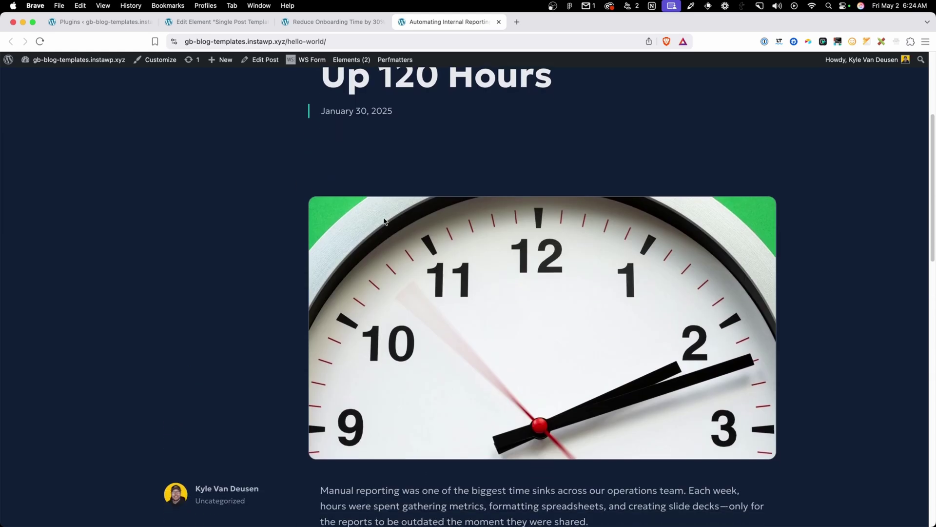
scroll(383, 221, down, 2)
scroll(391, 243, up, 6)
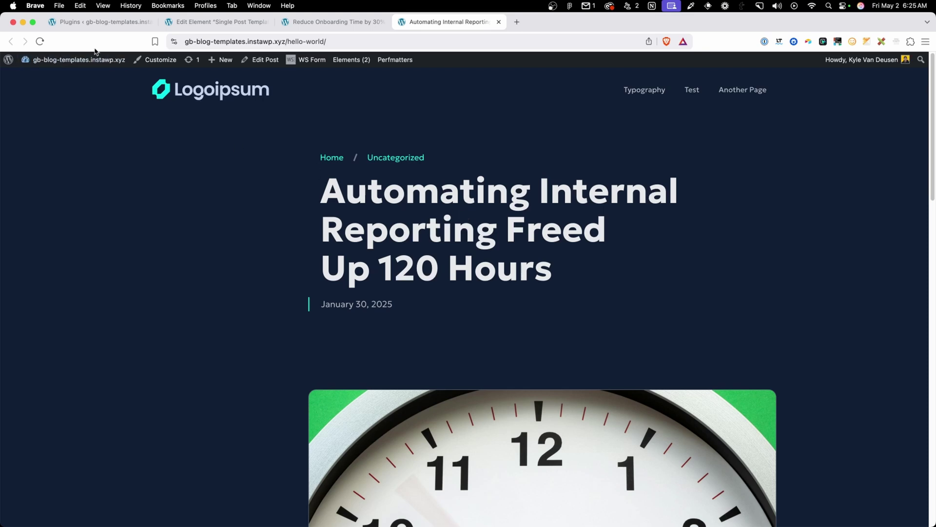
click(99, 23)
Edit 'Reduce Onboarding Time by 30%' from All Posts and scroll to its Video Embed field.
mouse_move(48, 110)
click(100, 105)
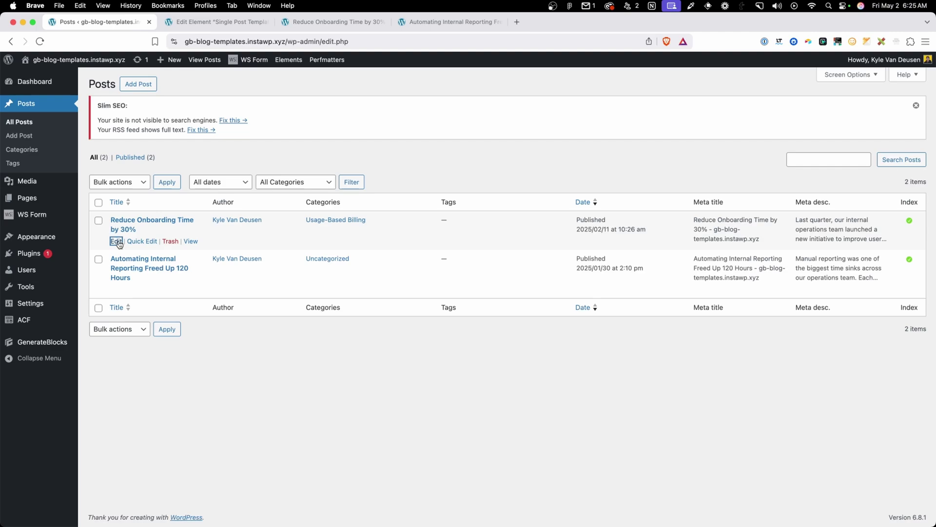
click(117, 241)
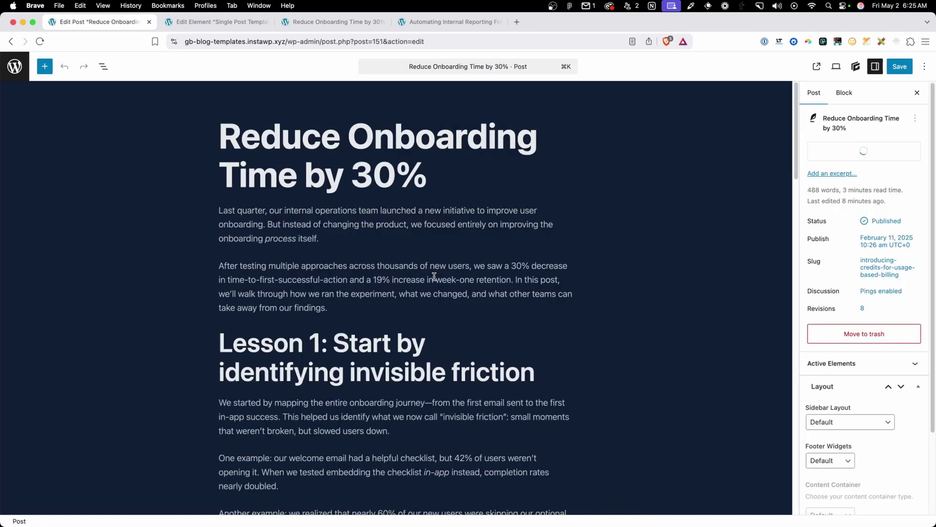
scroll(438, 275, down, 5)
scroll(438, 276, down, 20)
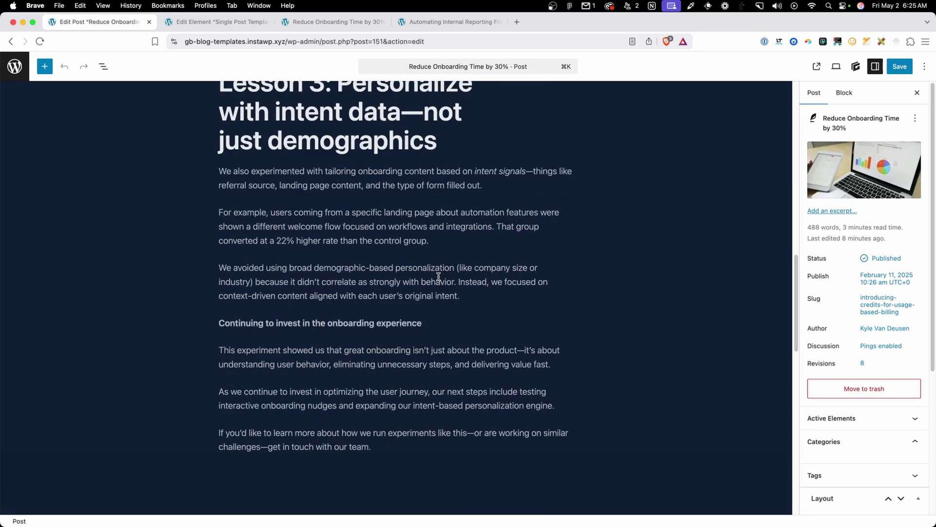